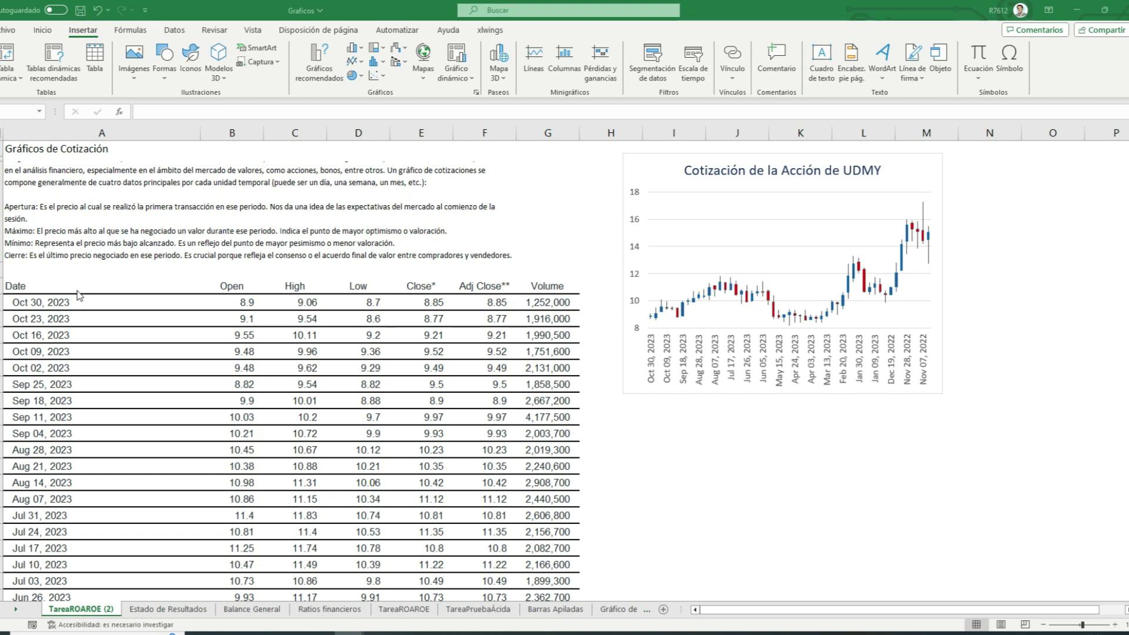
Review the weekly UDMY Date, Open, High, Low and Close* columns in the sheet
click(28, 319)
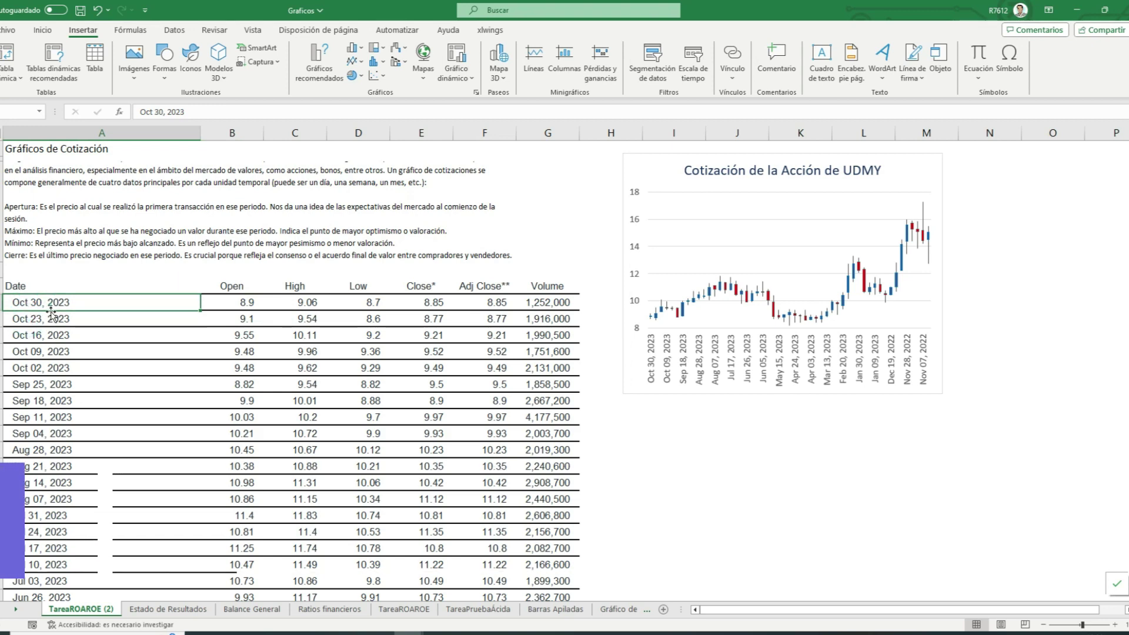
click(227, 285)
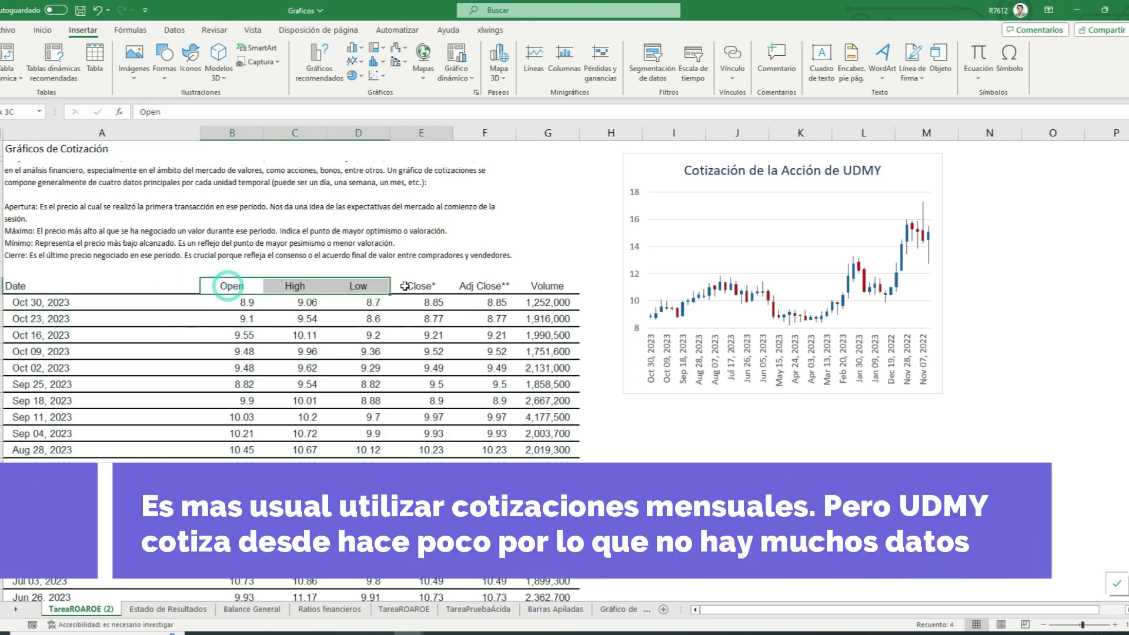
click(295, 286)
click(359, 285)
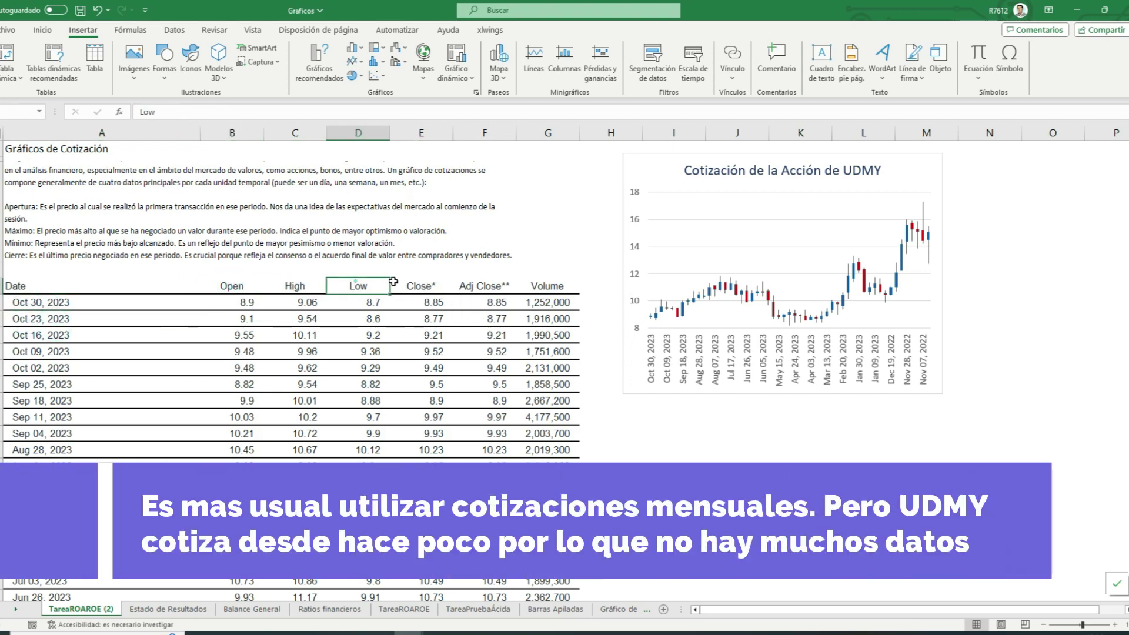
click(421, 286)
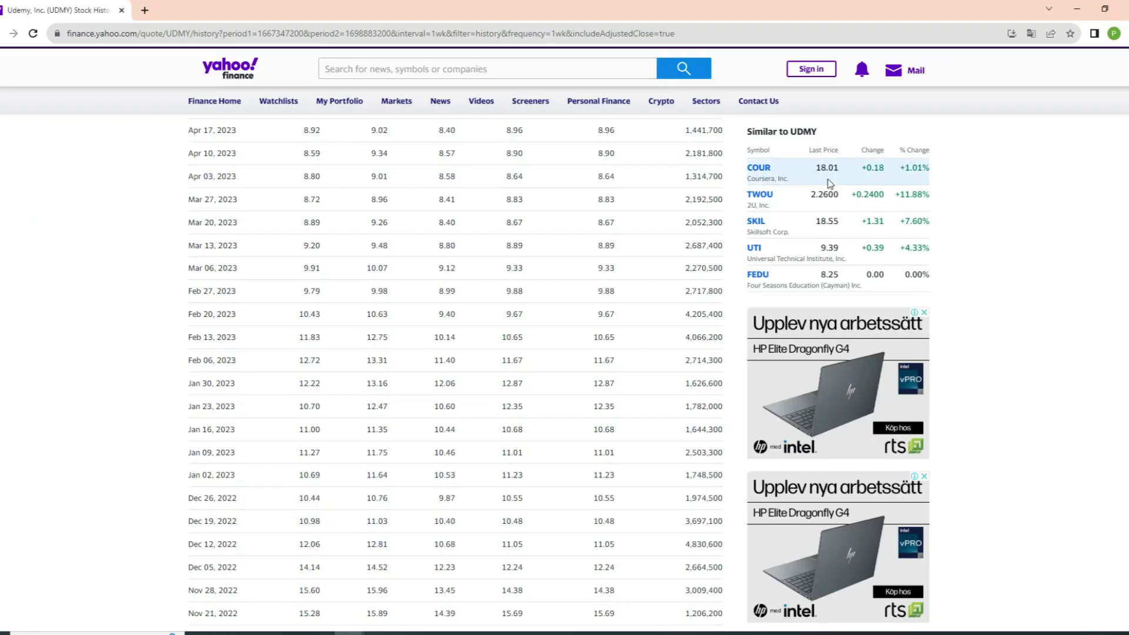
Return to the Yahoo Finance home page and search for 'udemy'
scroll(1112, 464, up, 15)
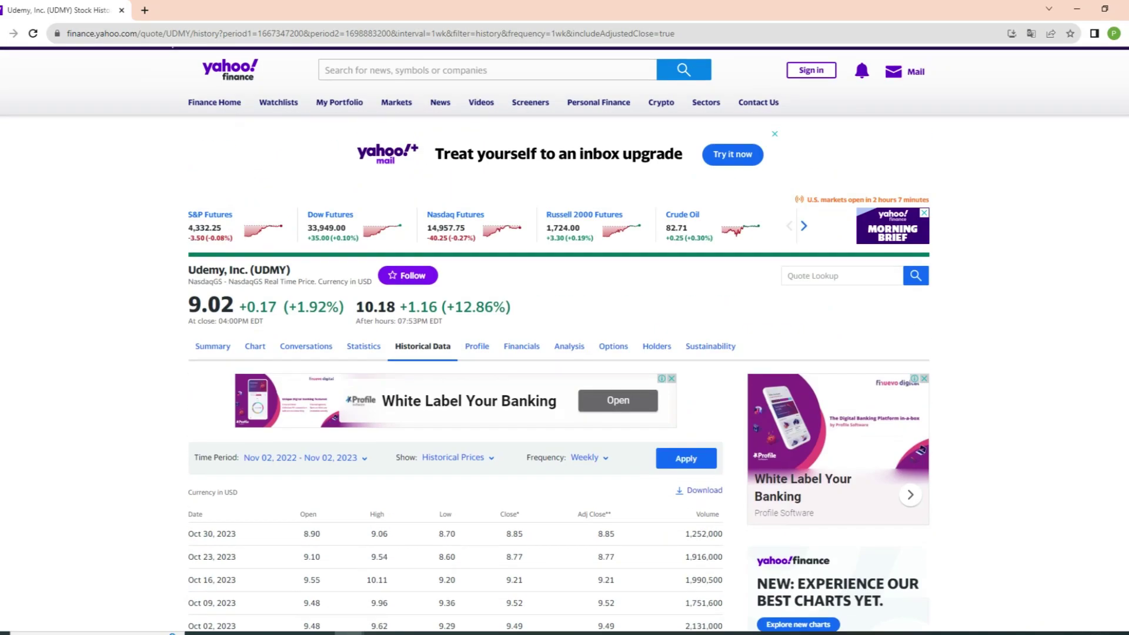
click(233, 86)
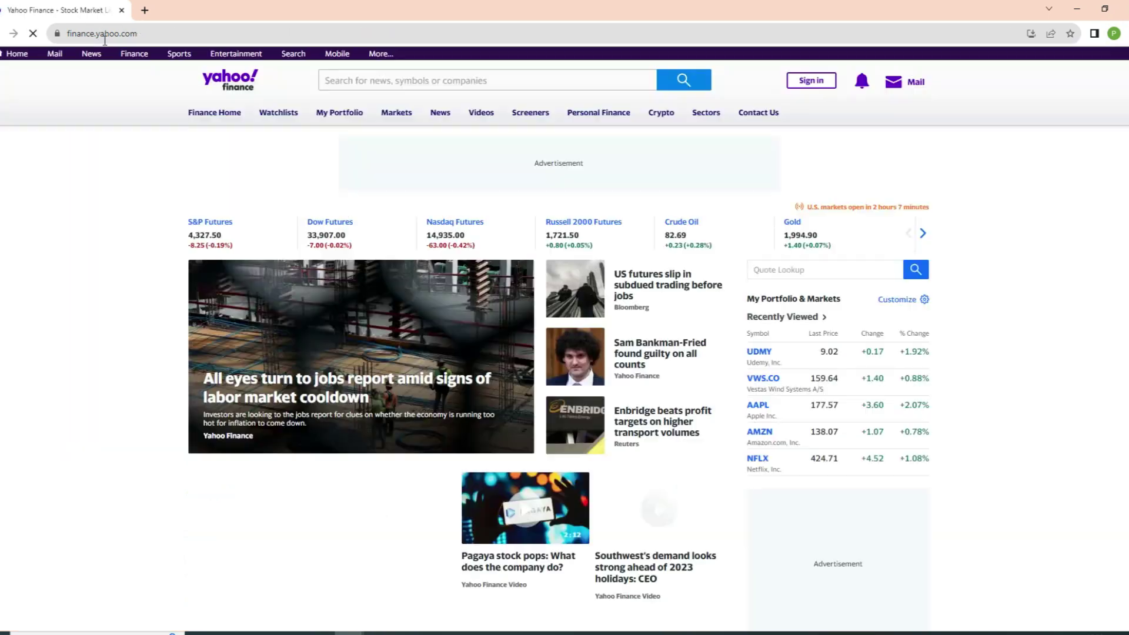
click(370, 82)
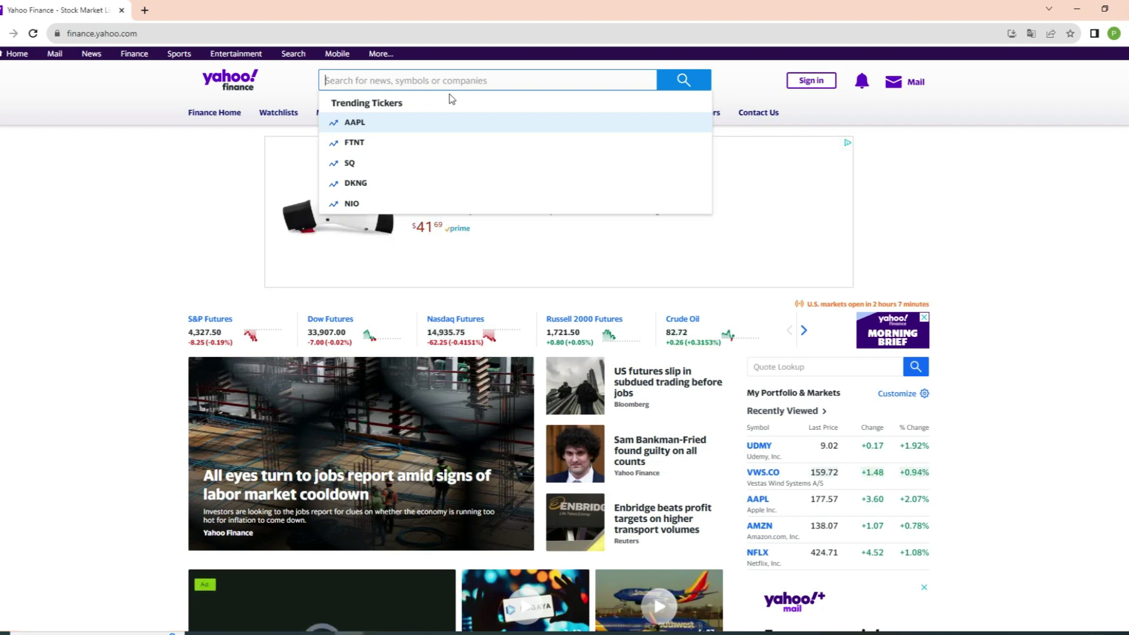
text(u)
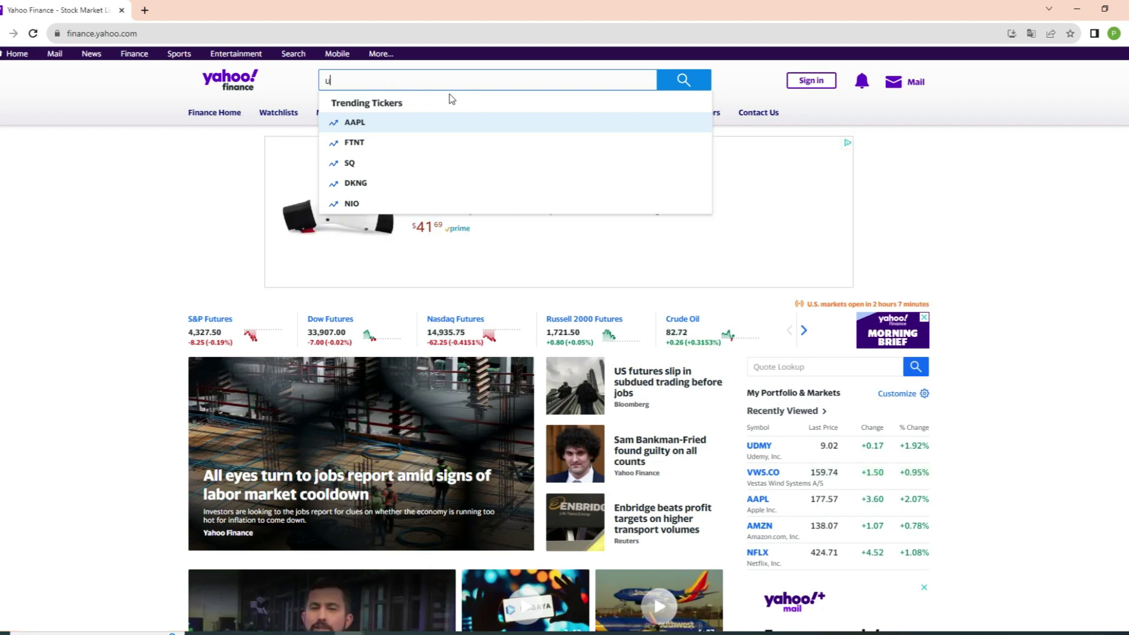
text(demy)
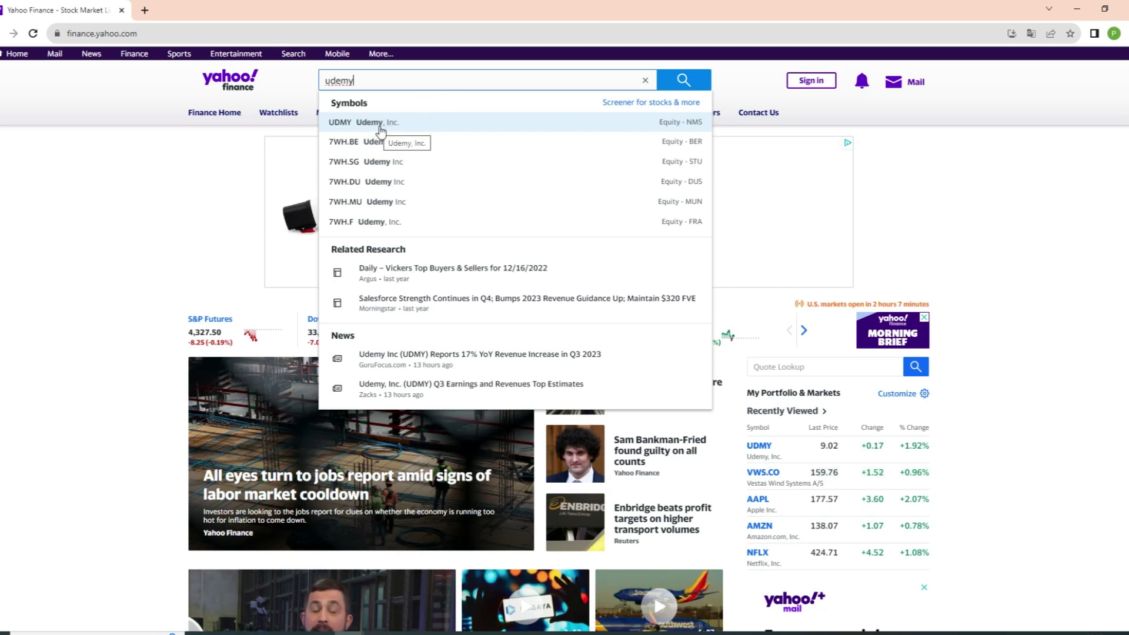
Open UDMY's Historical Data page and scroll the daily prices back to November 2022
click(347, 124)
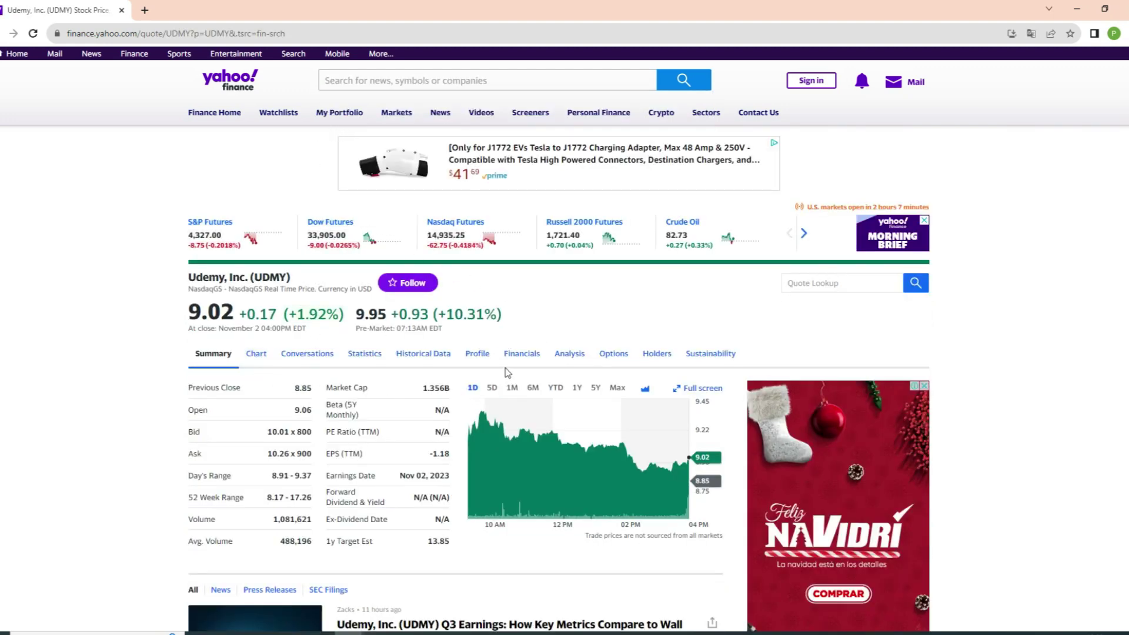
click(427, 360)
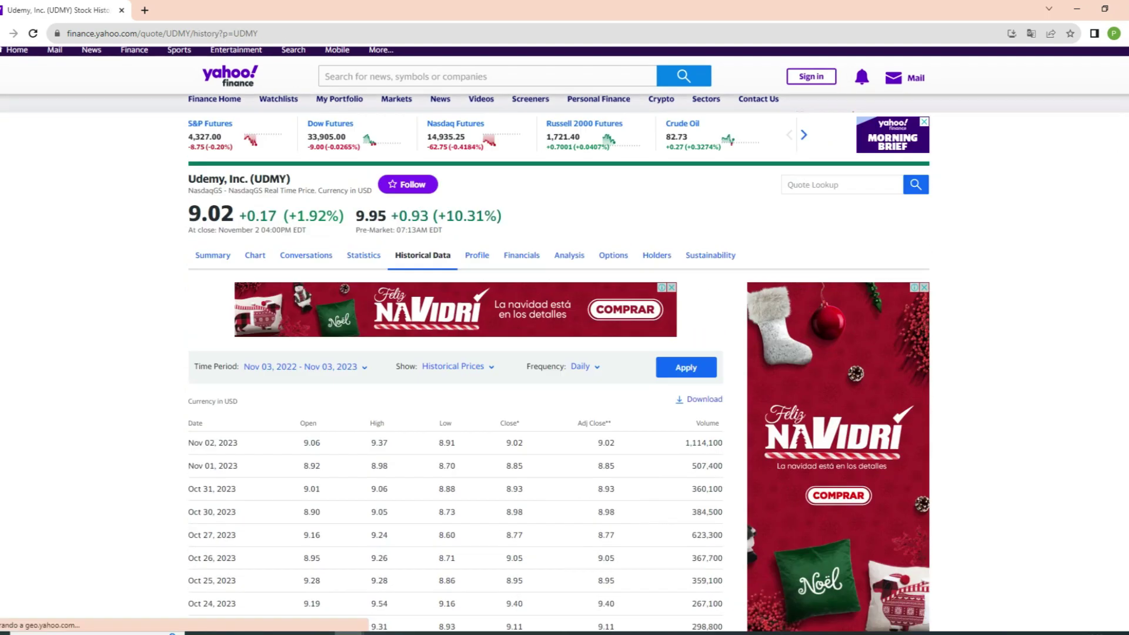
scroll(933, 202, down, 5)
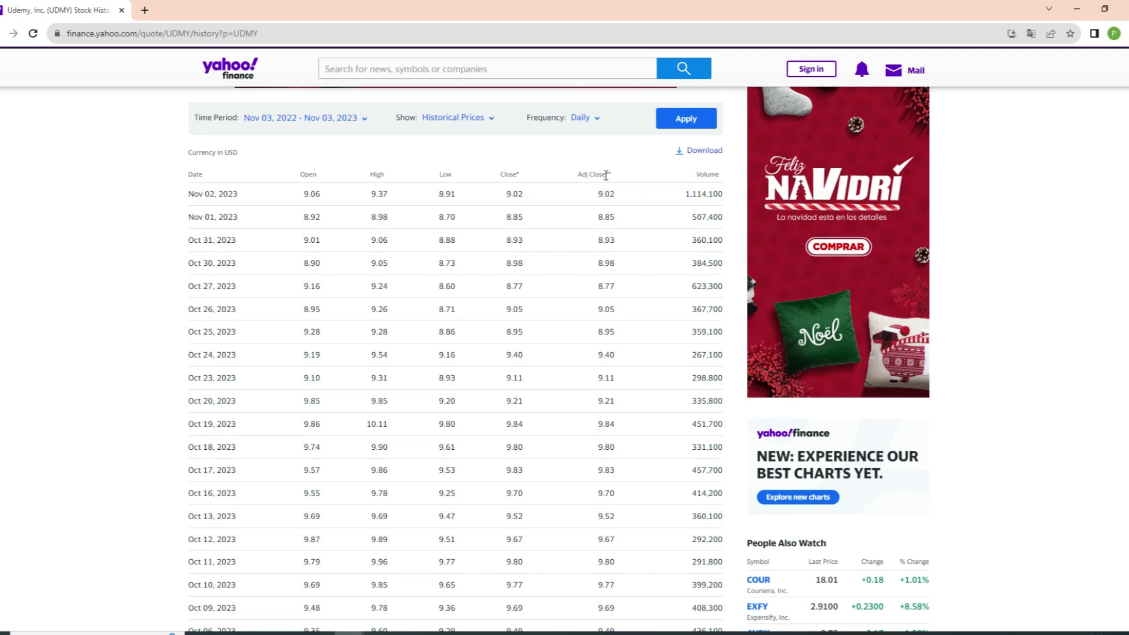
scroll(1122, 514, down, 10)
scroll(1121, 514, down, 15)
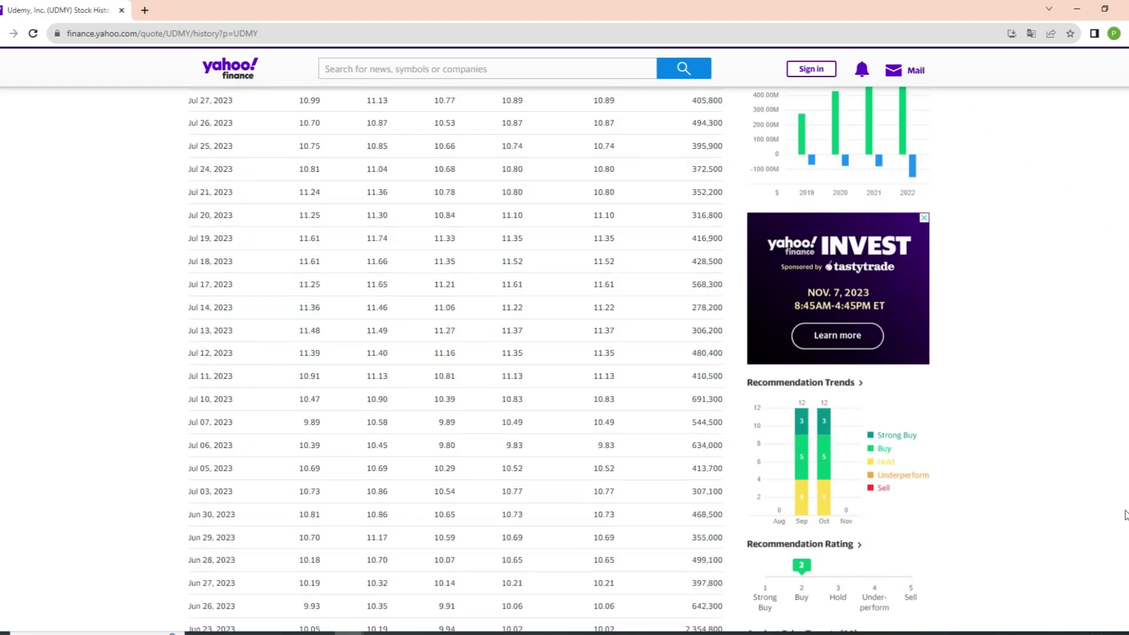
scroll(1121, 514, down, 4)
scroll(1121, 514, down, 3)
scroll(455, 358, down, 1)
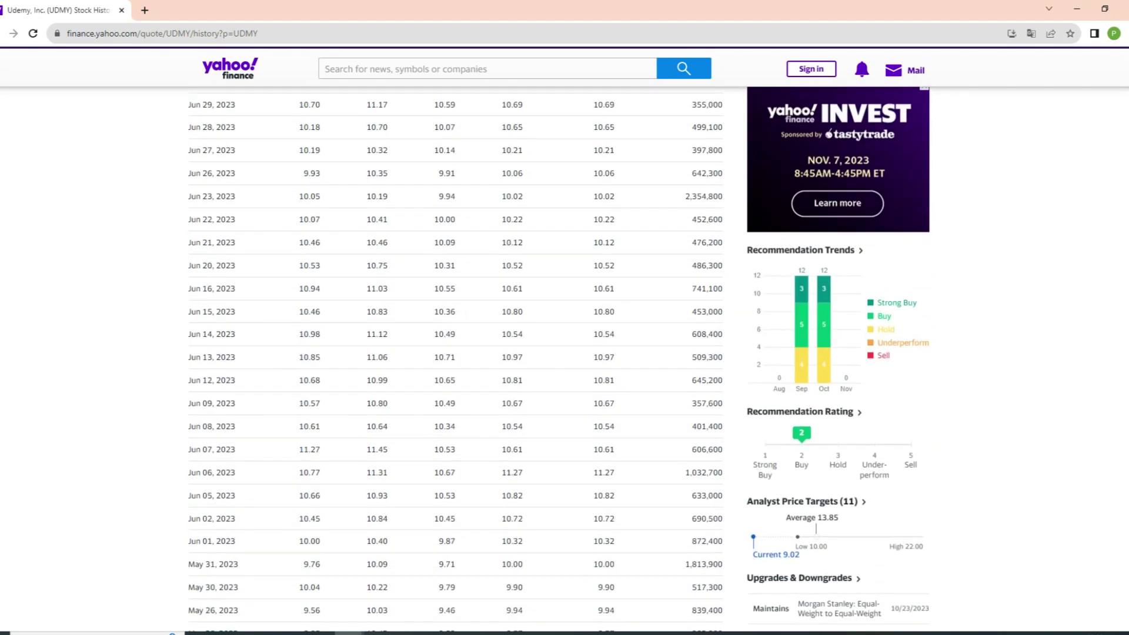
scroll(1125, 496, down, 20)
scroll(1125, 496, down, 10)
scroll(1125, 495, down, 5)
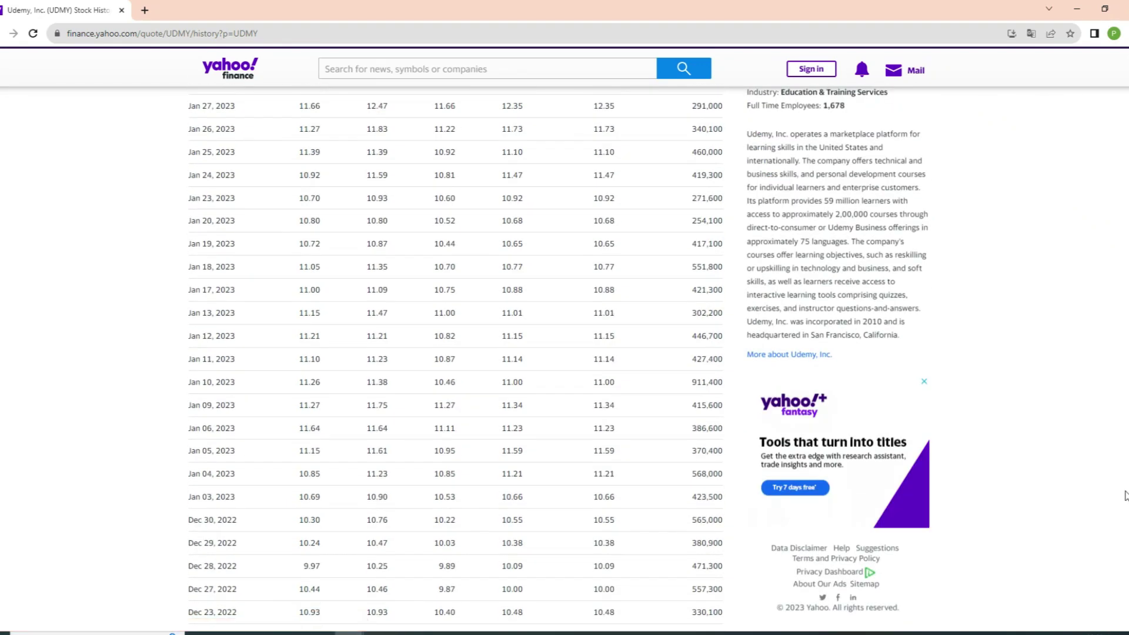
scroll(1125, 588, down, 9)
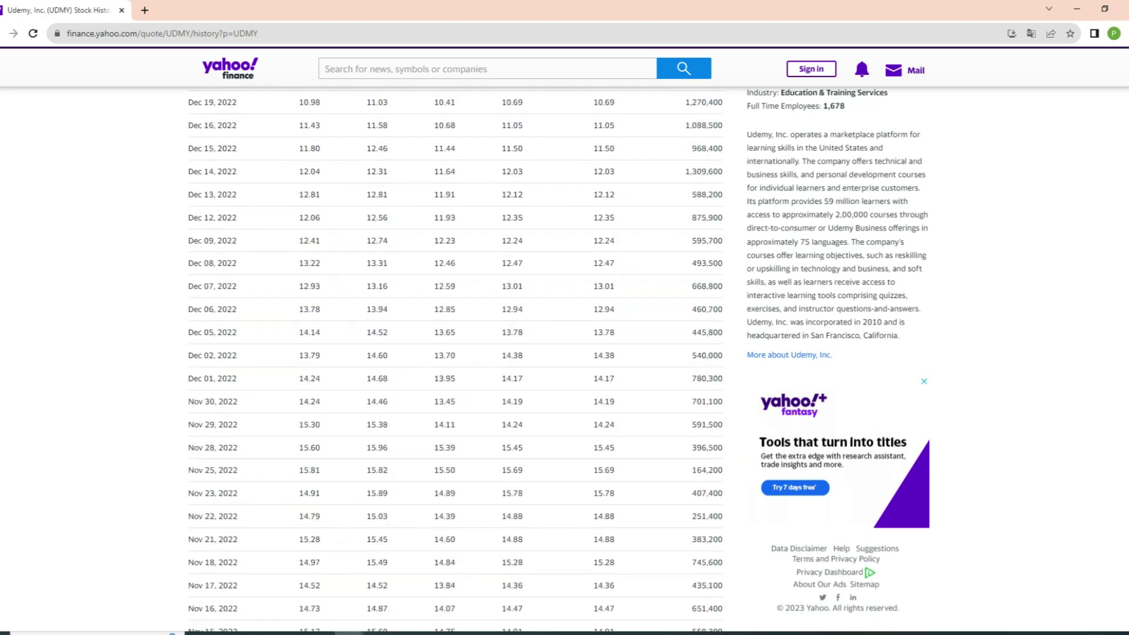
scroll(1125, 589, down, 5)
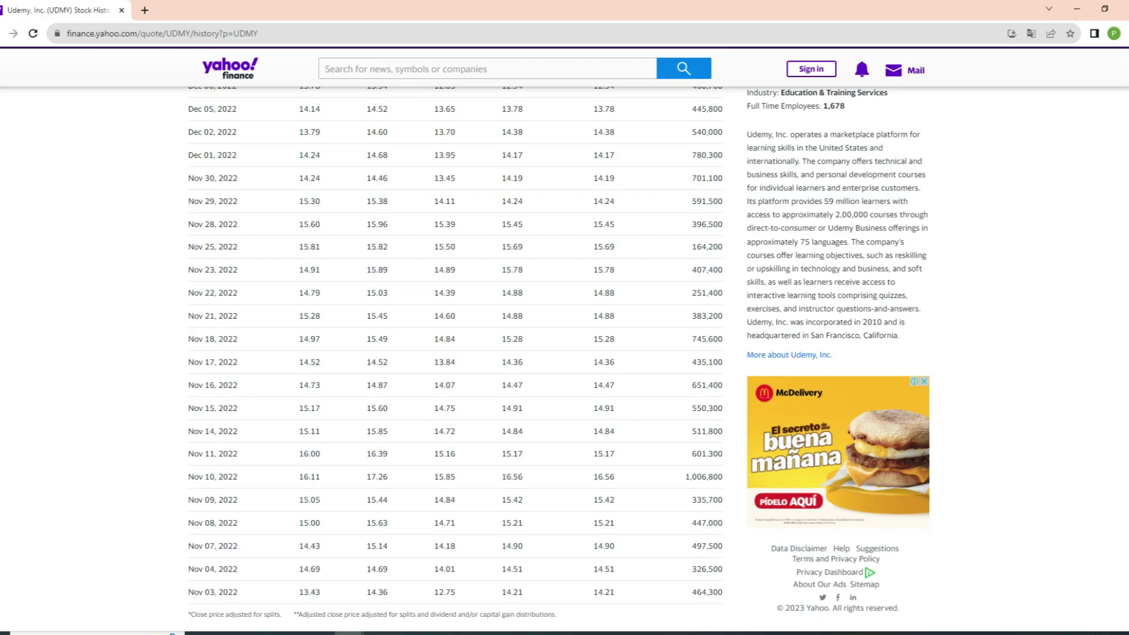
scroll(621, 554, up, 20)
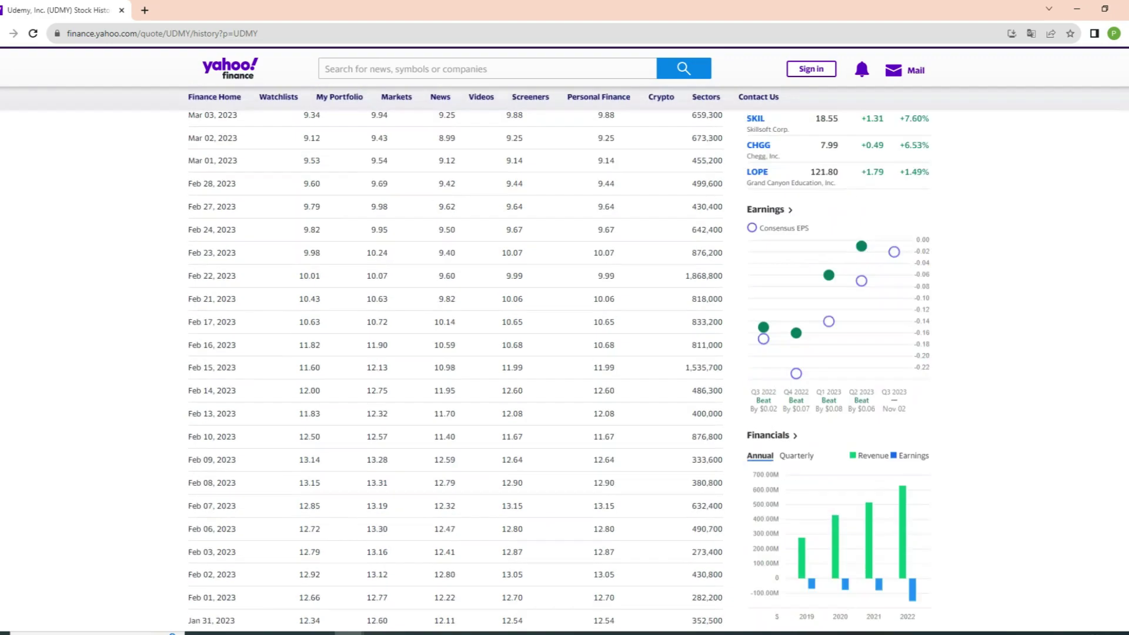
scroll(622, 554, up, 20)
scroll(622, 554, up, 20)
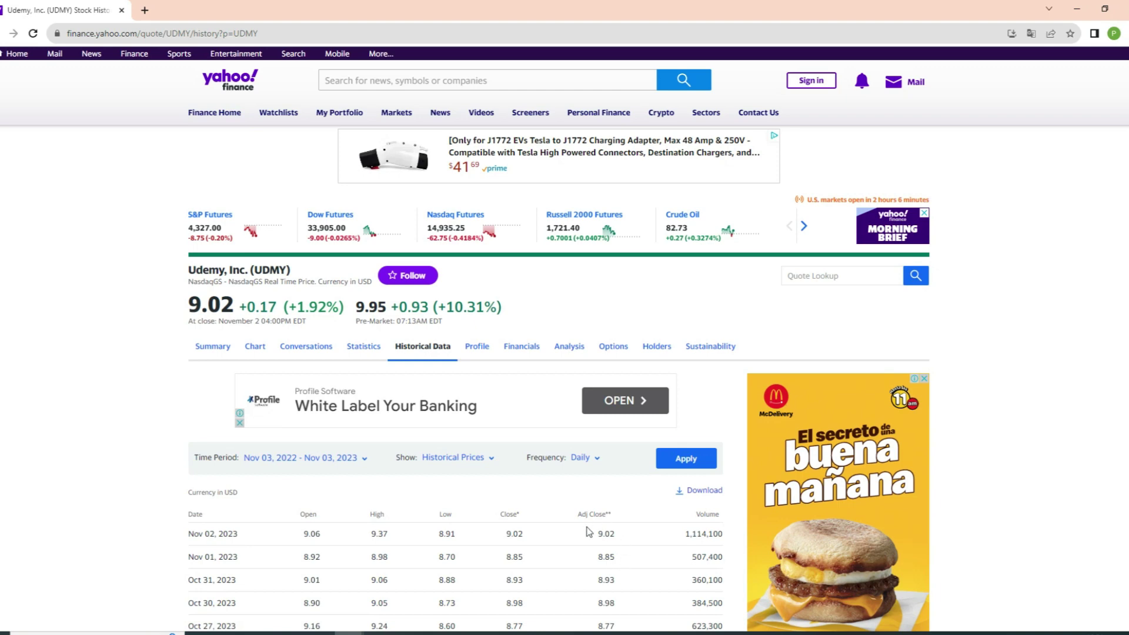
drag(580, 515, 616, 518)
drag(301, 515, 523, 518)
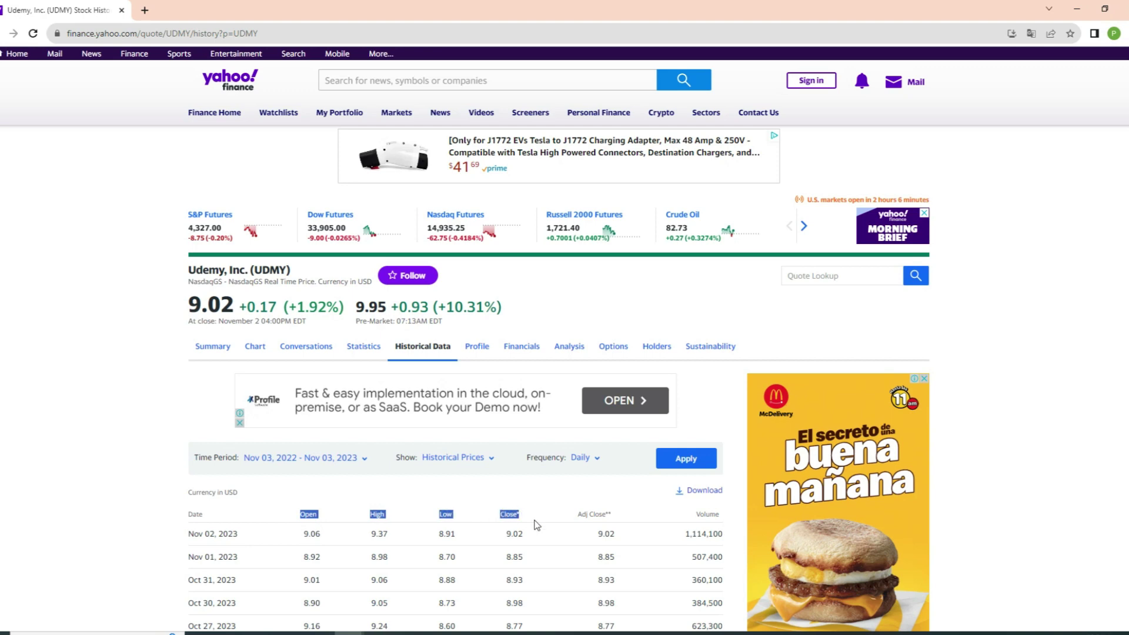
click(578, 517)
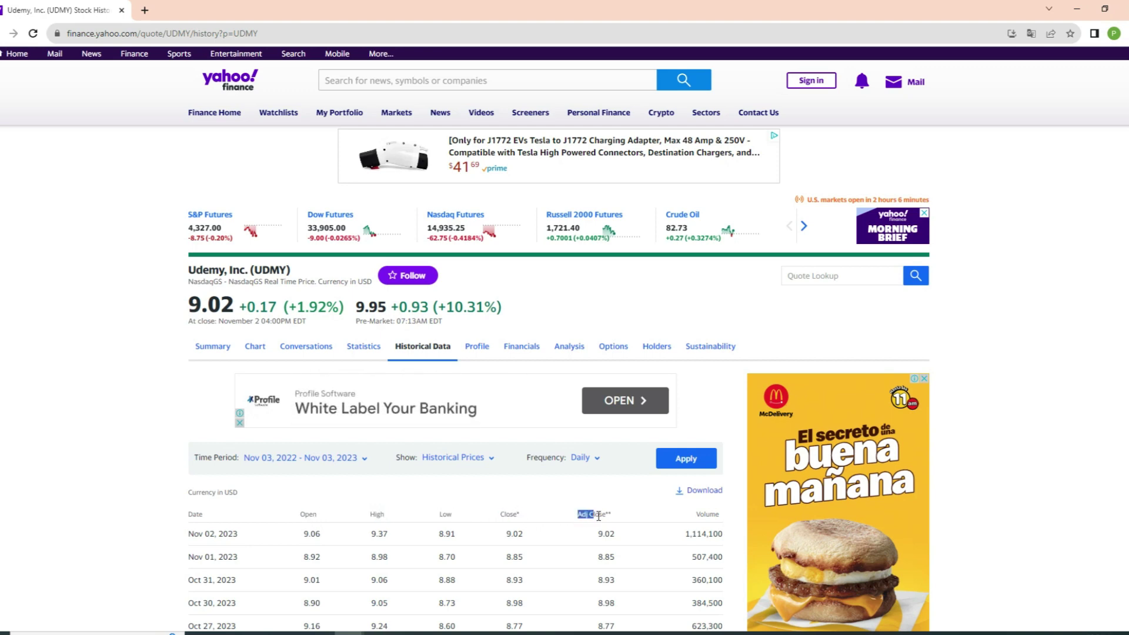
drag(578, 516, 613, 517)
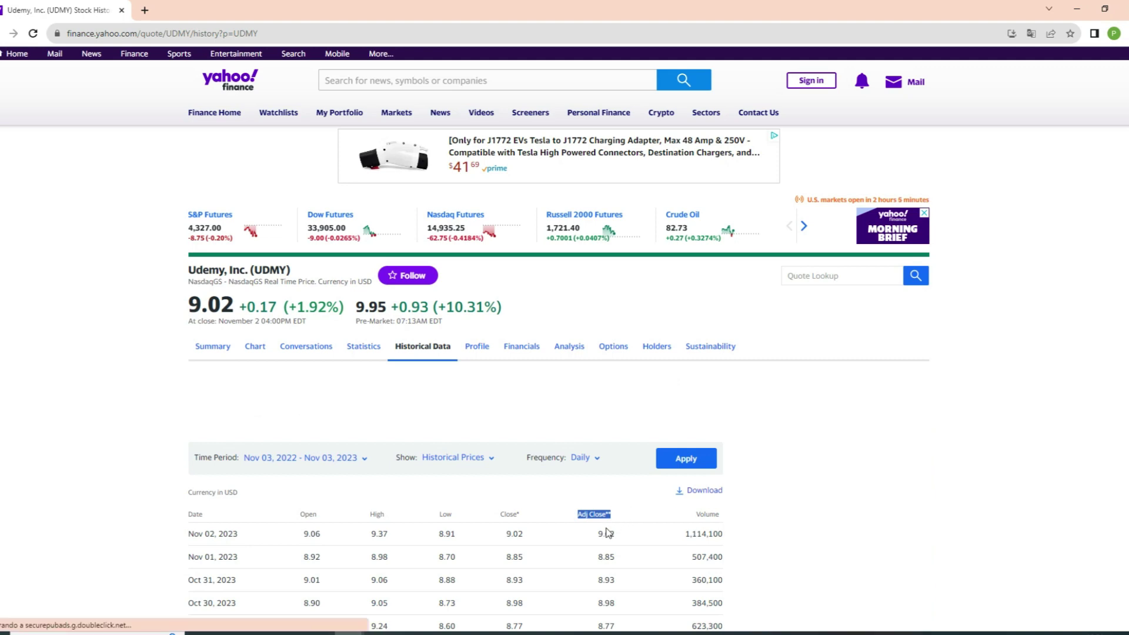
click(608, 536)
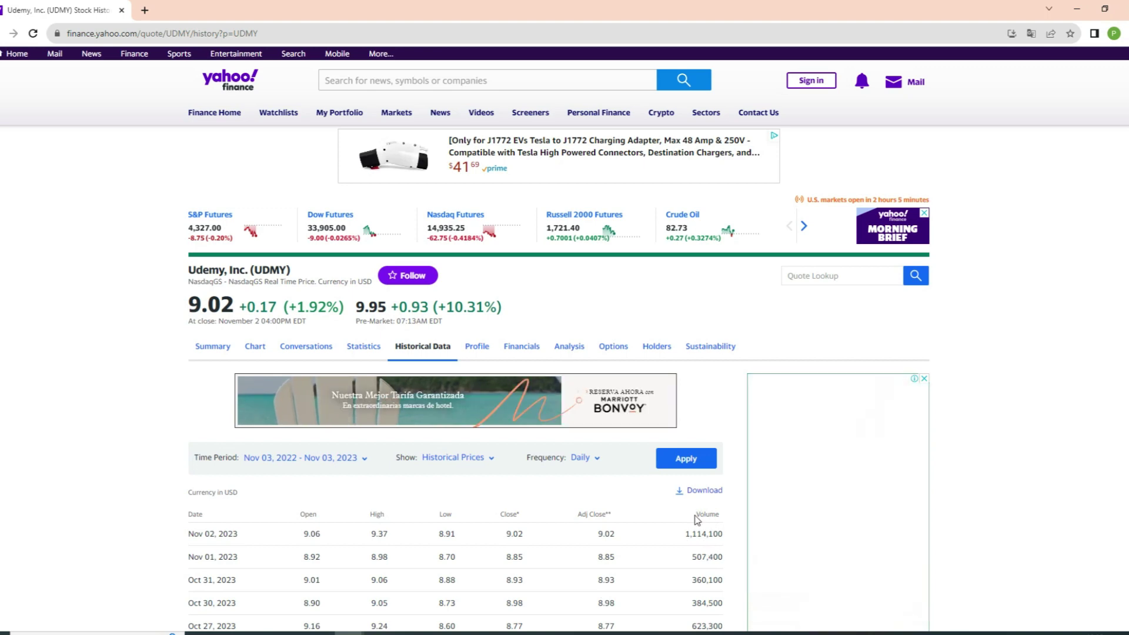
drag(696, 515, 721, 516)
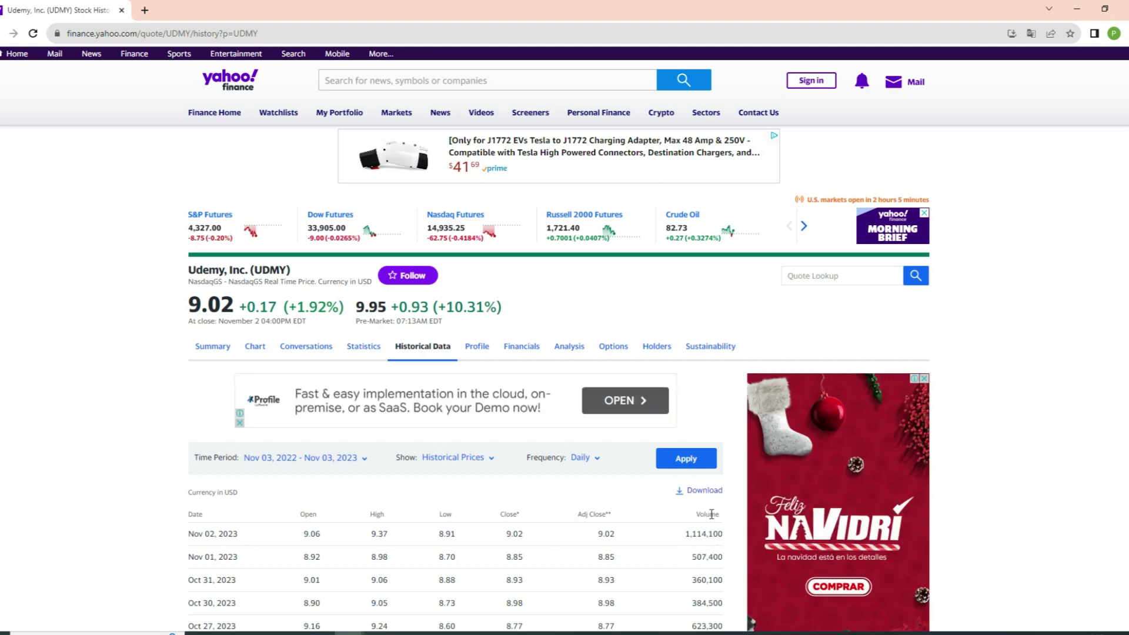
click(710, 516)
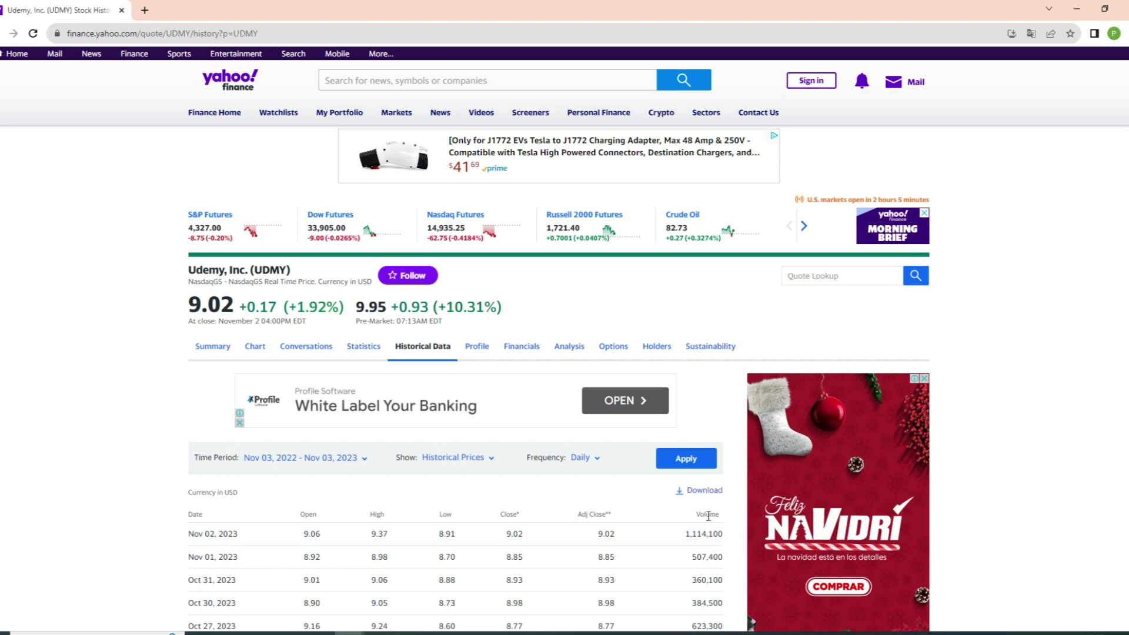
double_click(707, 515)
click(713, 530)
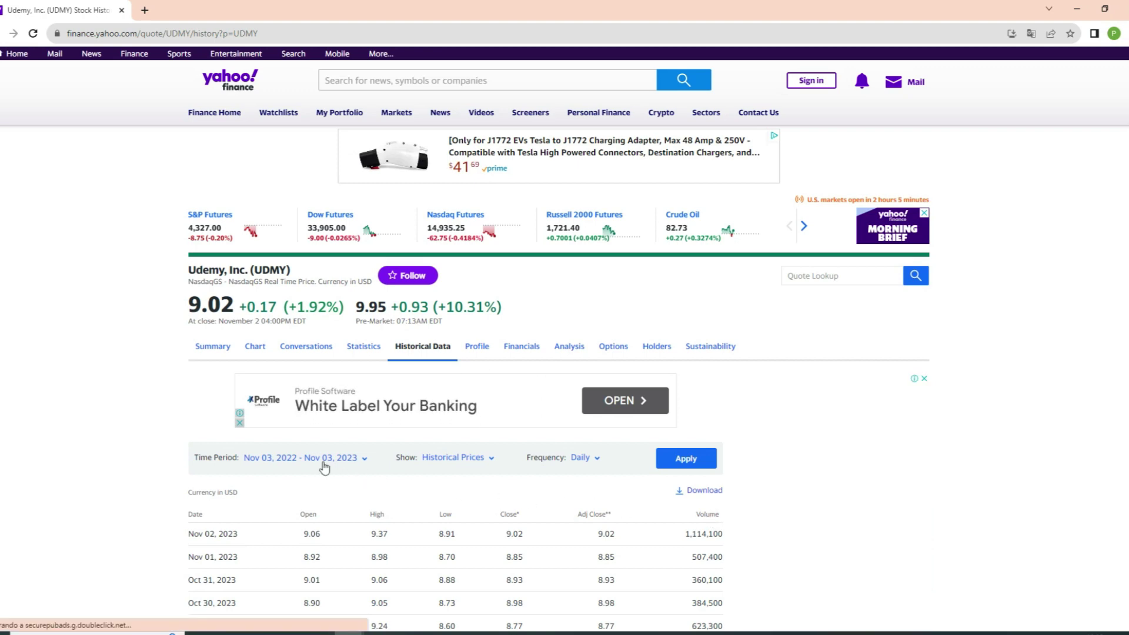
Set the UDMY history to a 1Y time period with Weekly frequency and apply it
click(357, 463)
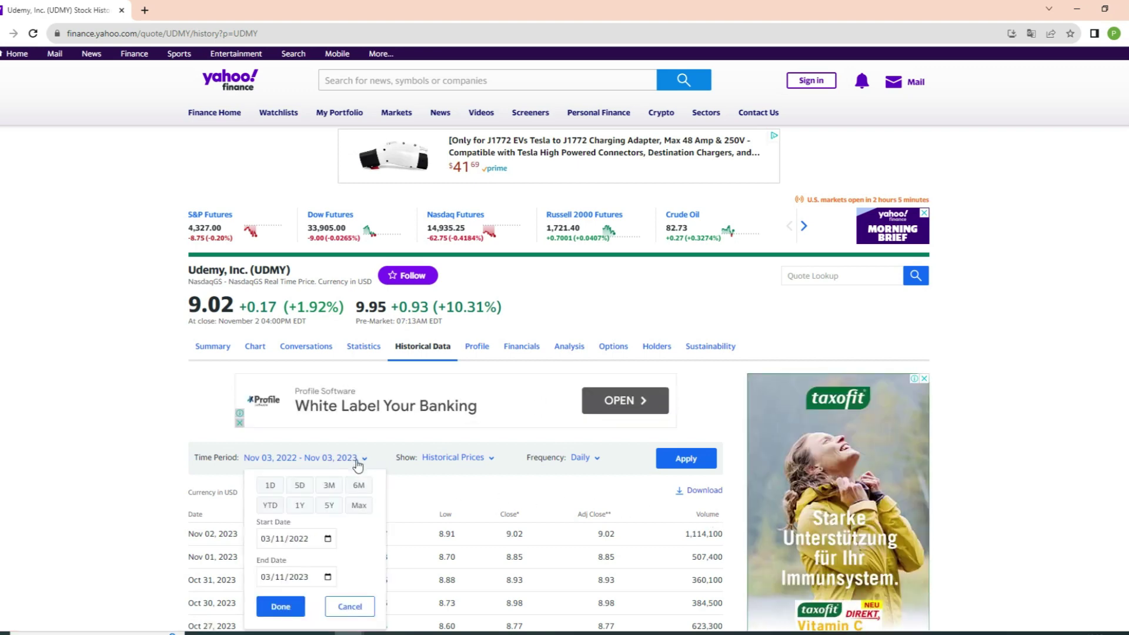
click(303, 510)
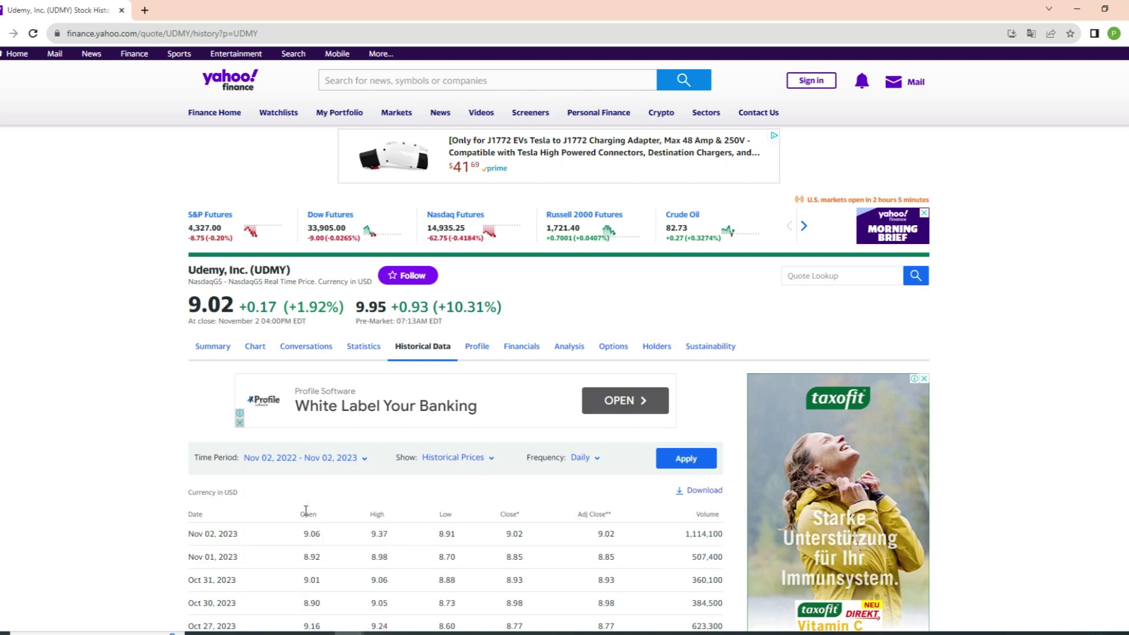
click(584, 458)
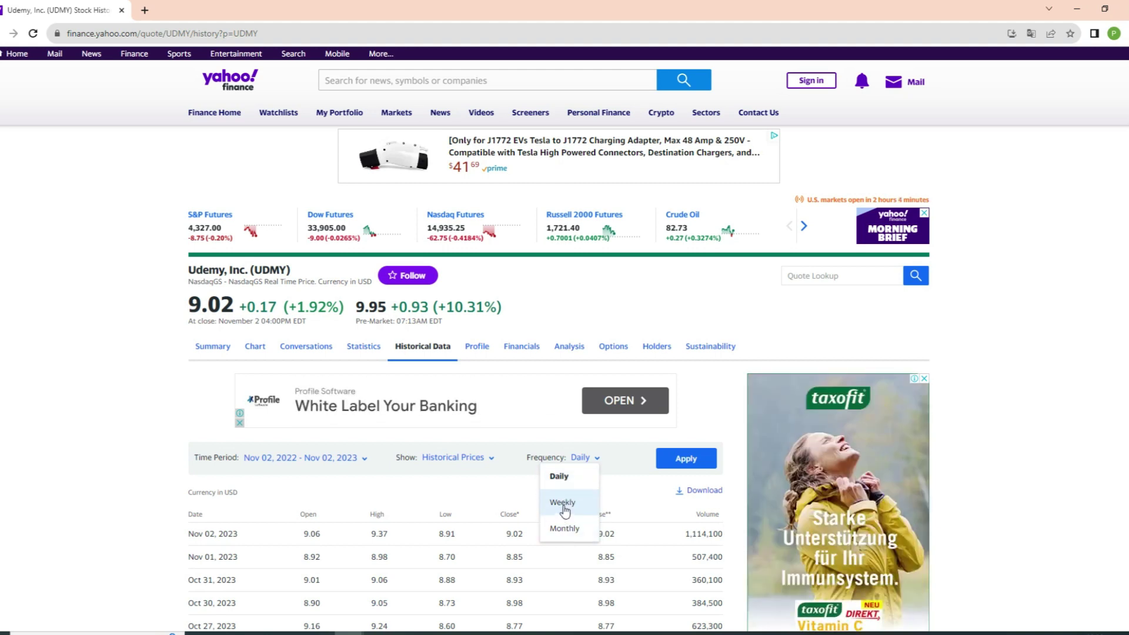
click(563, 509)
click(674, 469)
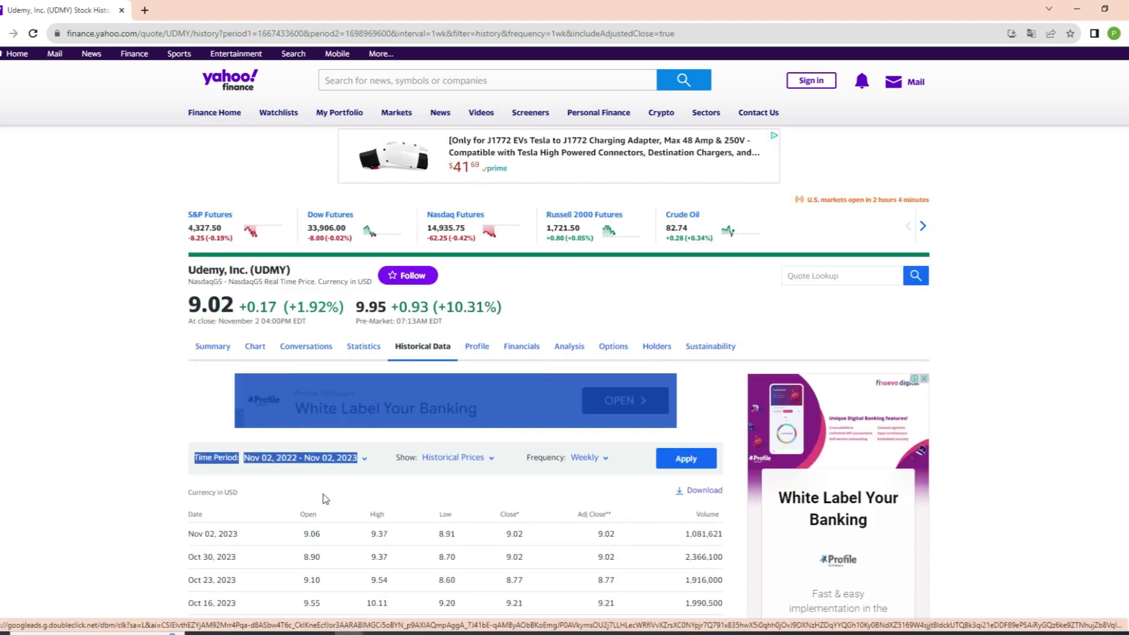
Select the weekly price table rows and return to the Graficos workbook in Excel
drag(288, 506, 434, 628)
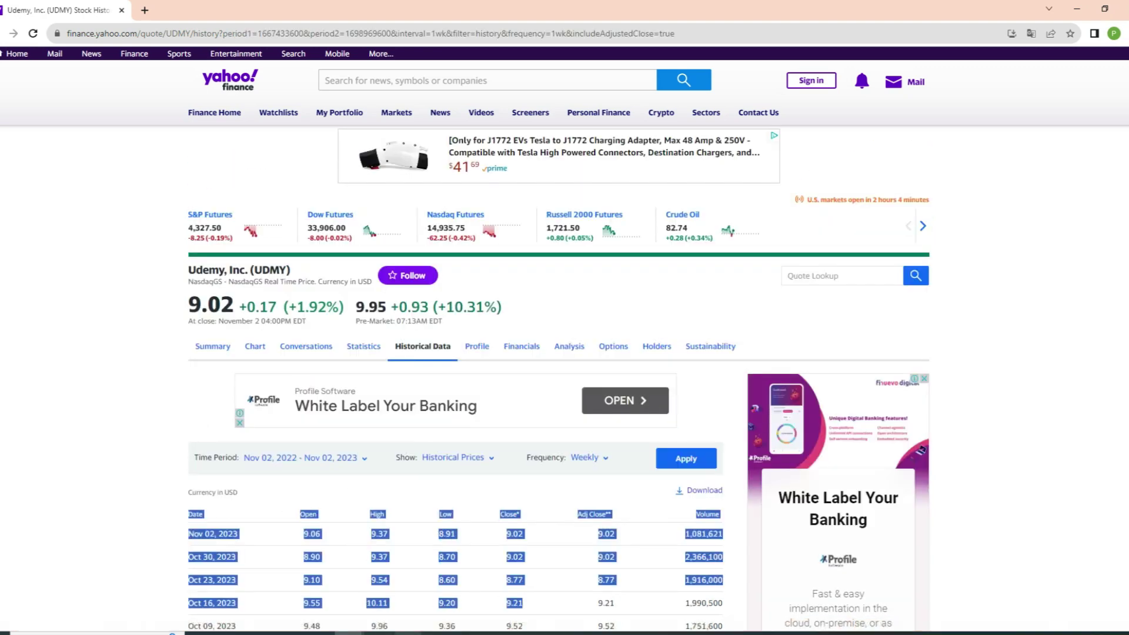
click(427, 631)
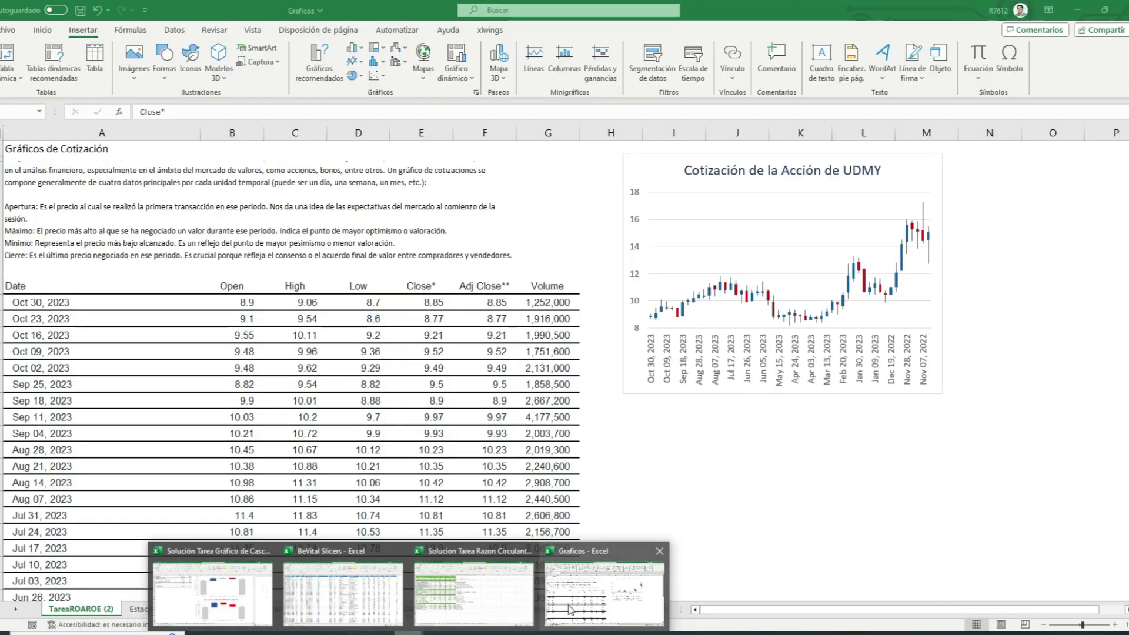
click(574, 609)
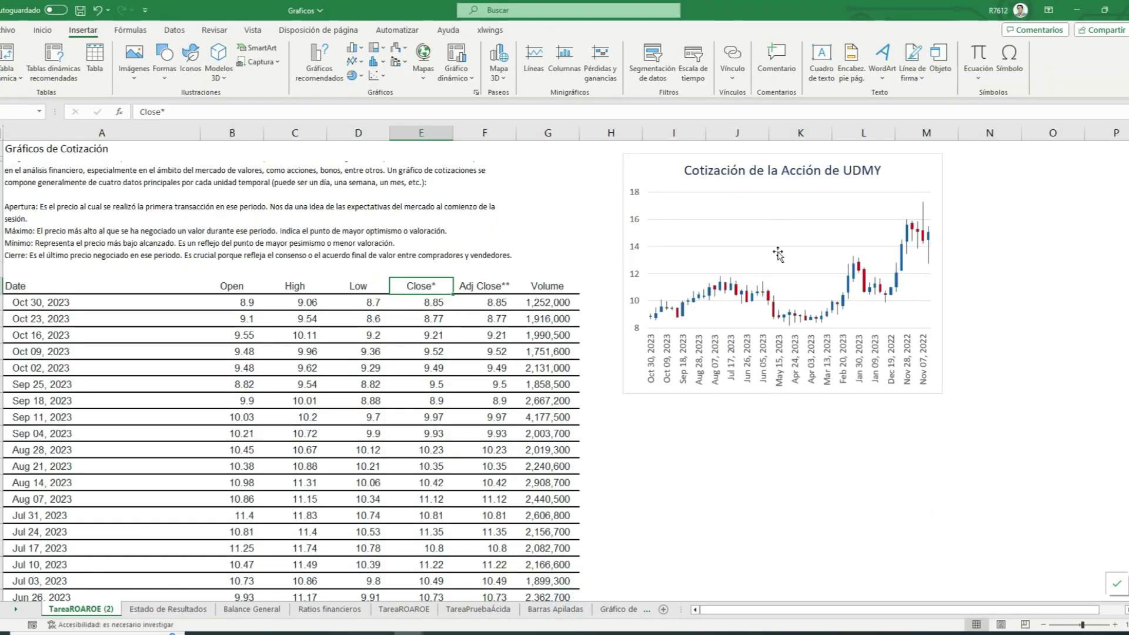
Select the Date header and browse Excel's Cotizaciones stock chart types
click(21, 286)
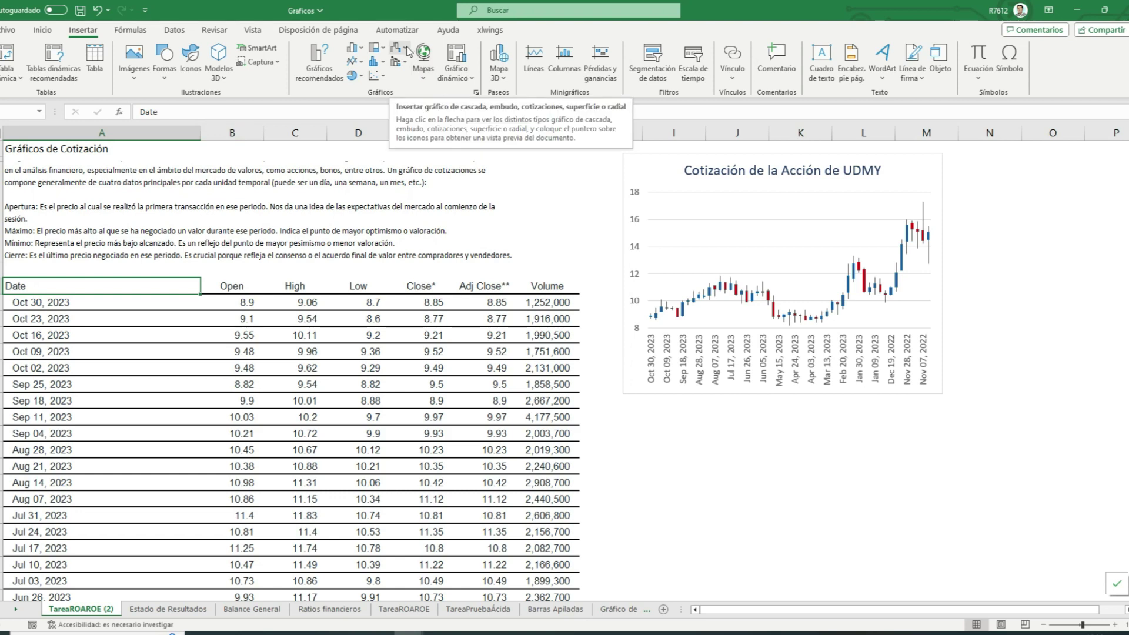
click(408, 52)
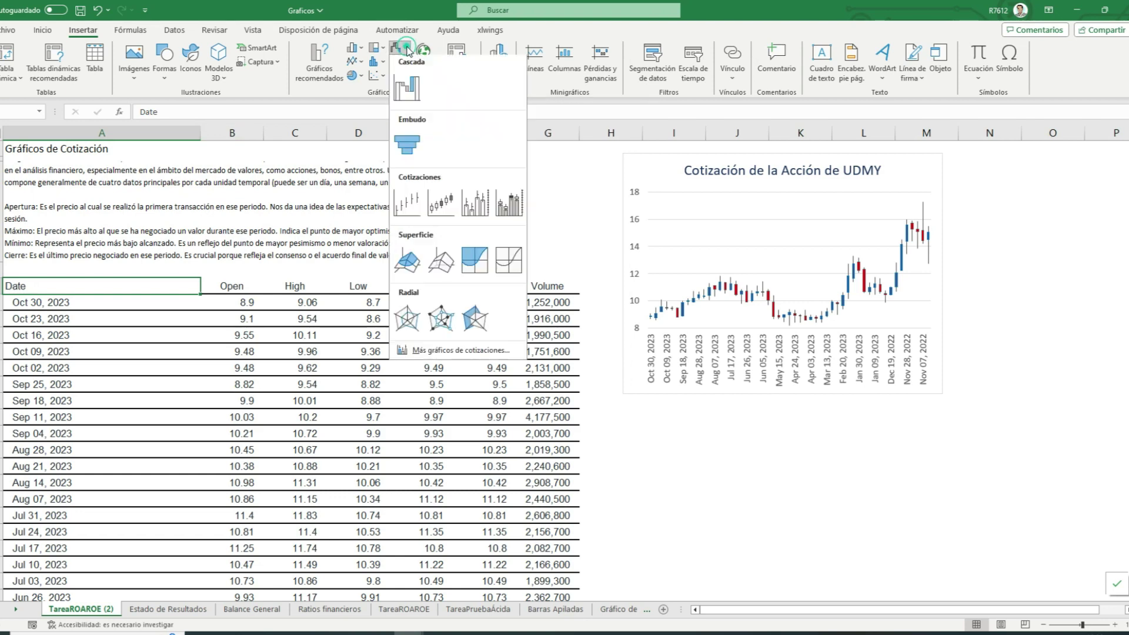
click(408, 52)
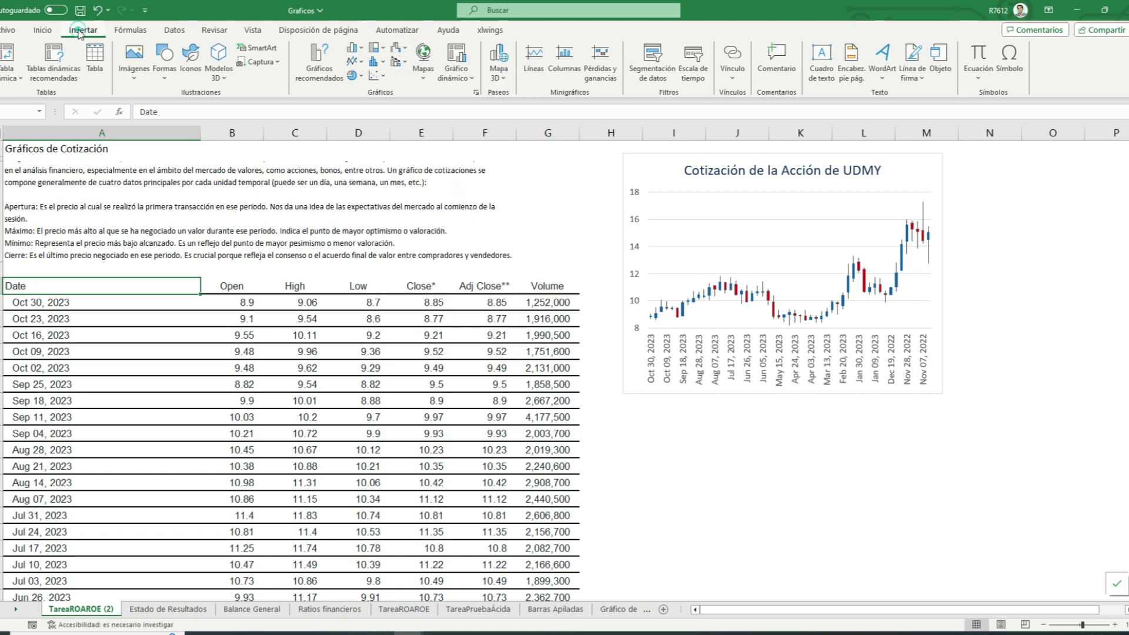
click(405, 53)
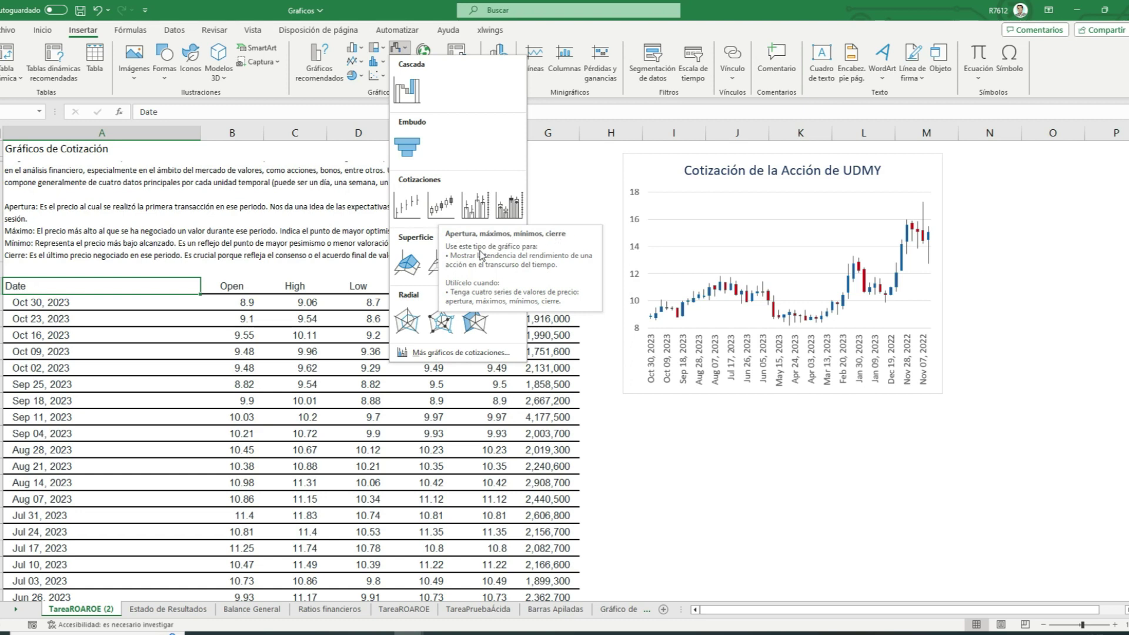
Select the Open to Close* headers, check the stock charts without inserting, then reselect Date
click(329, 280)
click(236, 287)
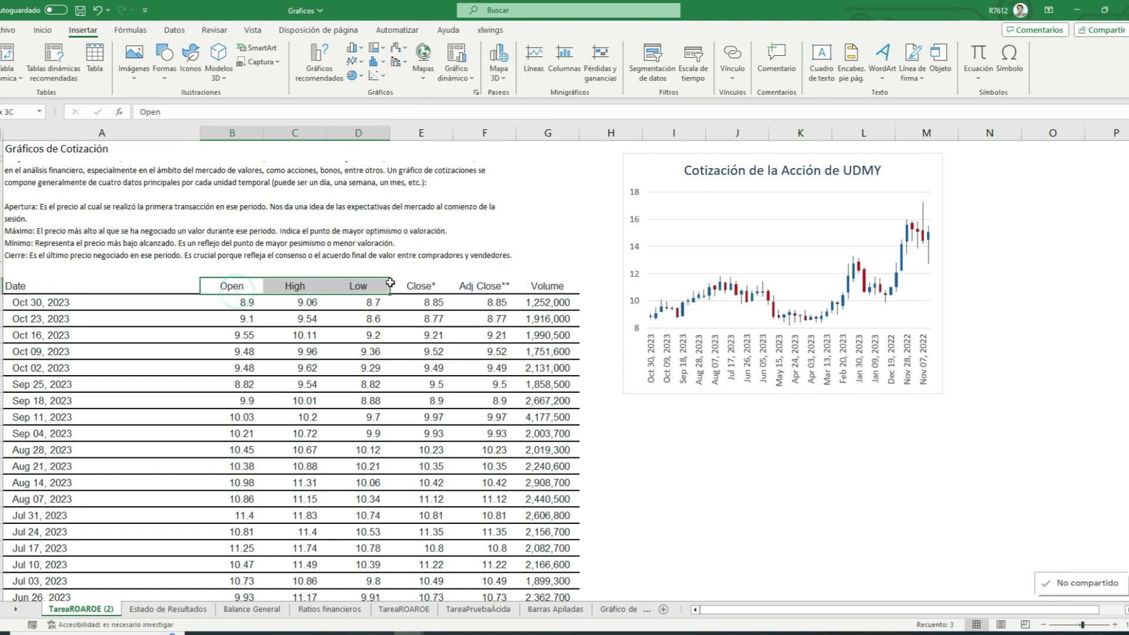
drag(267, 290, 421, 286)
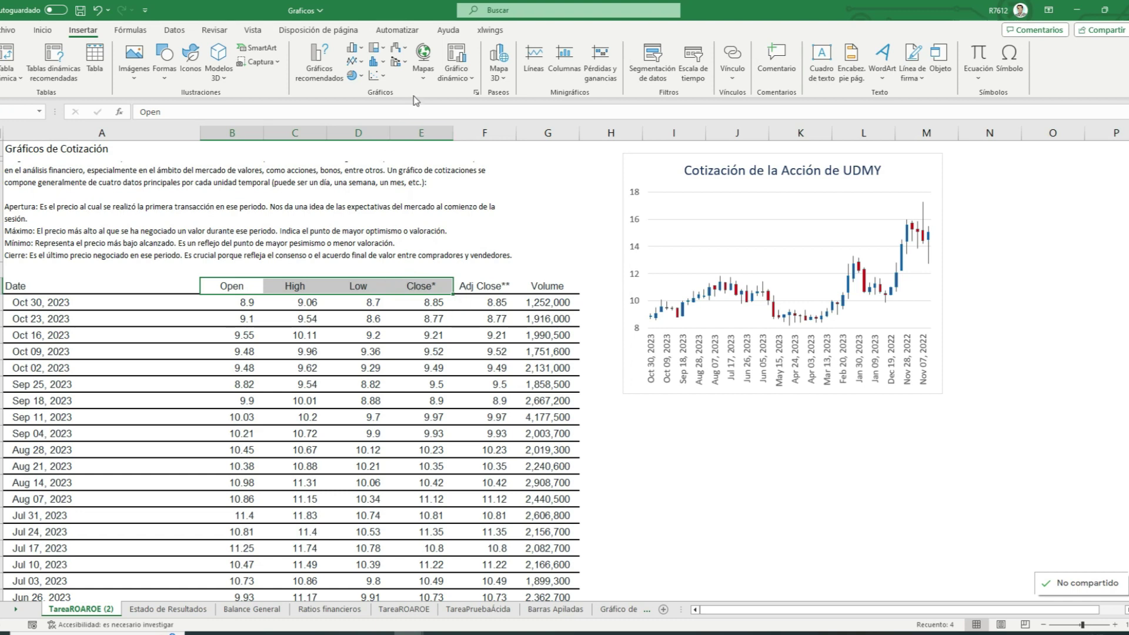
click(408, 49)
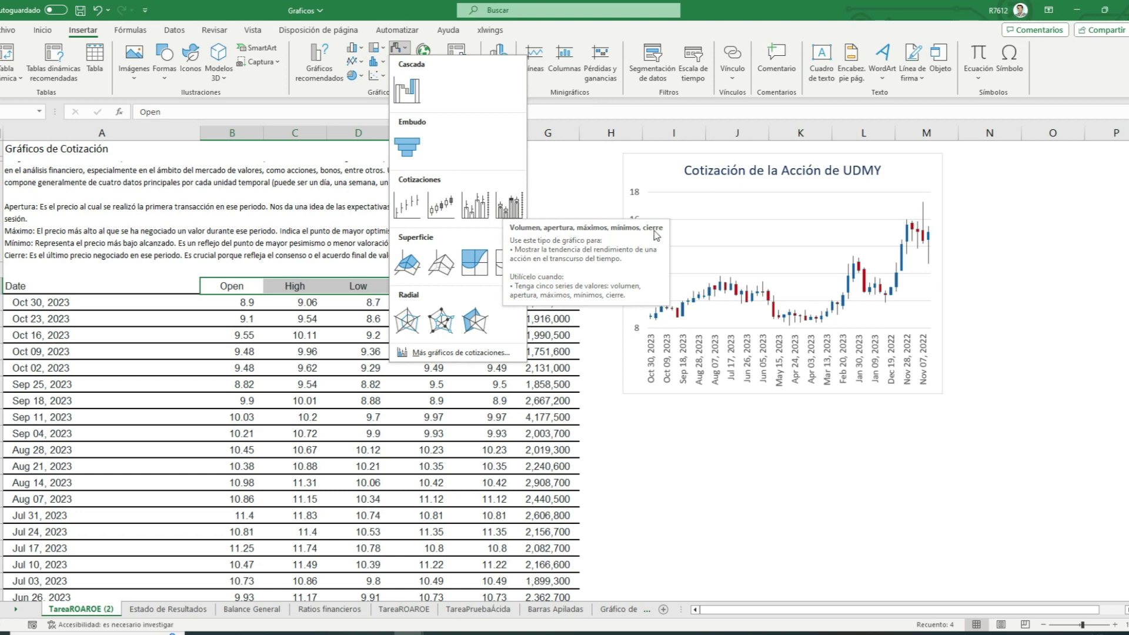
click(594, 349)
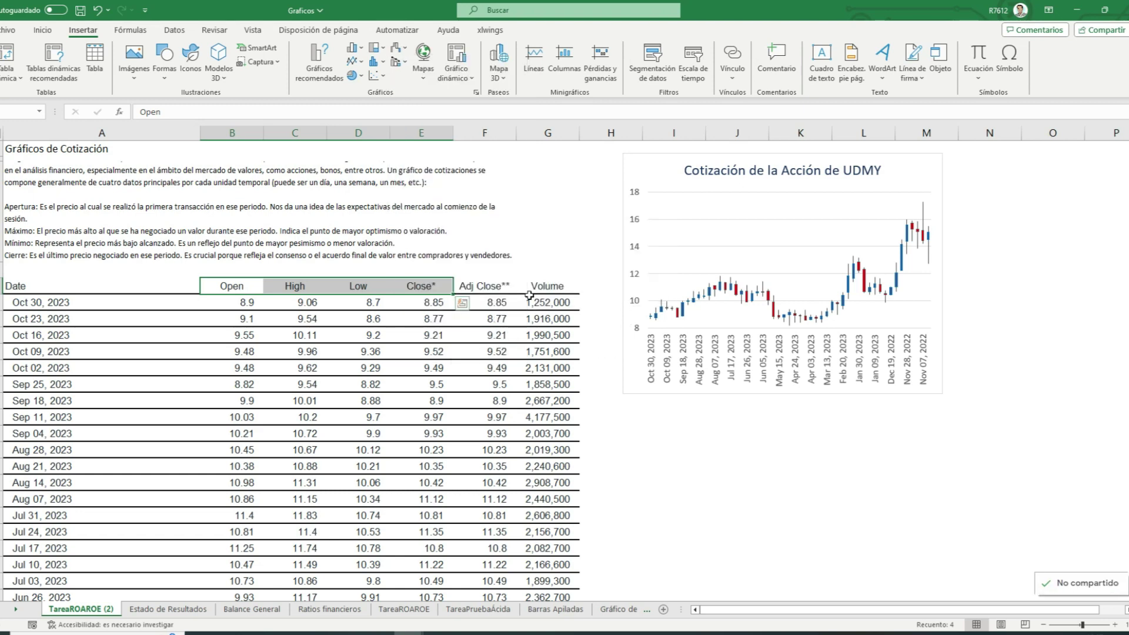
click(258, 287)
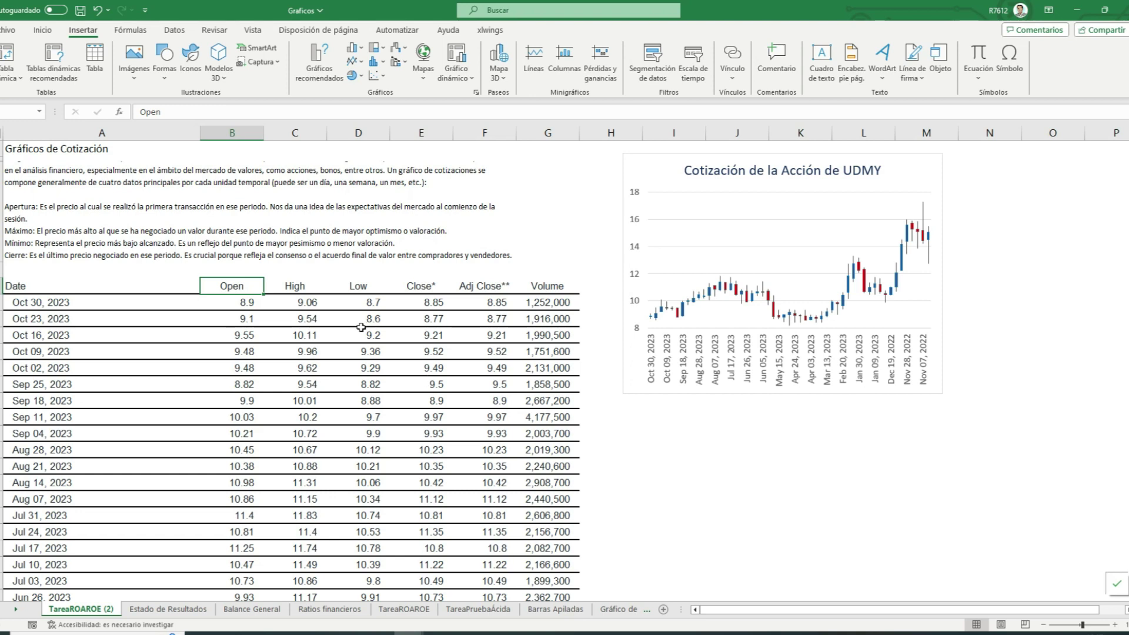
click(26, 285)
Select the full Date-to-Close* range down to the last weekly row and preview stock charts
key(shift+Right)
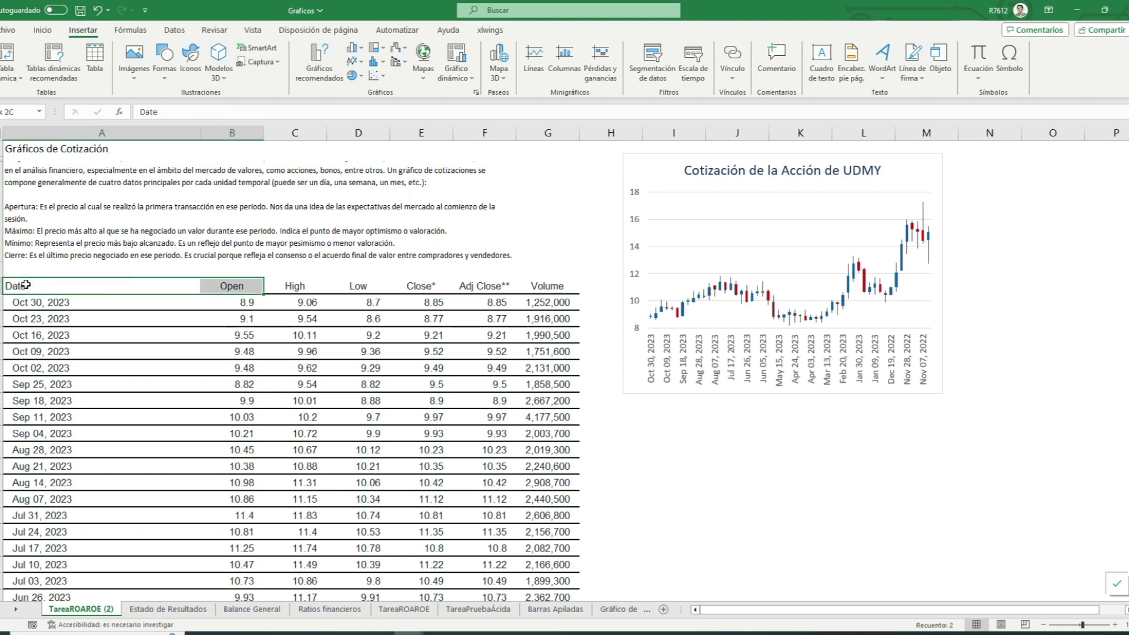
key(shift+Right)
key(shift+Right)
key(shift+Right)
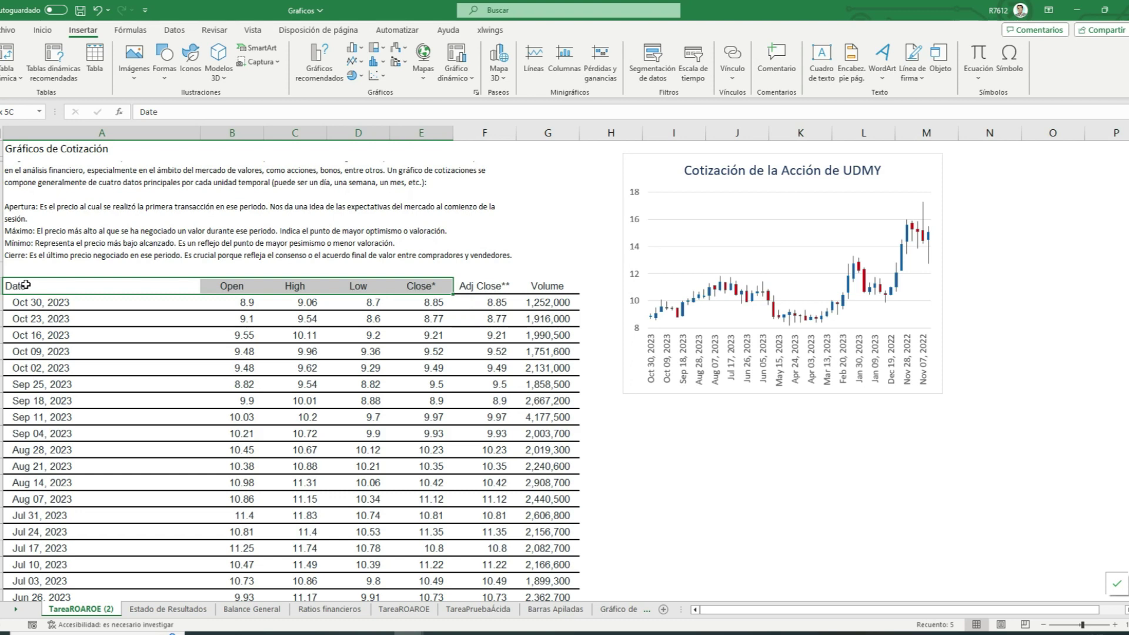
key(ctrl+shift+Down)
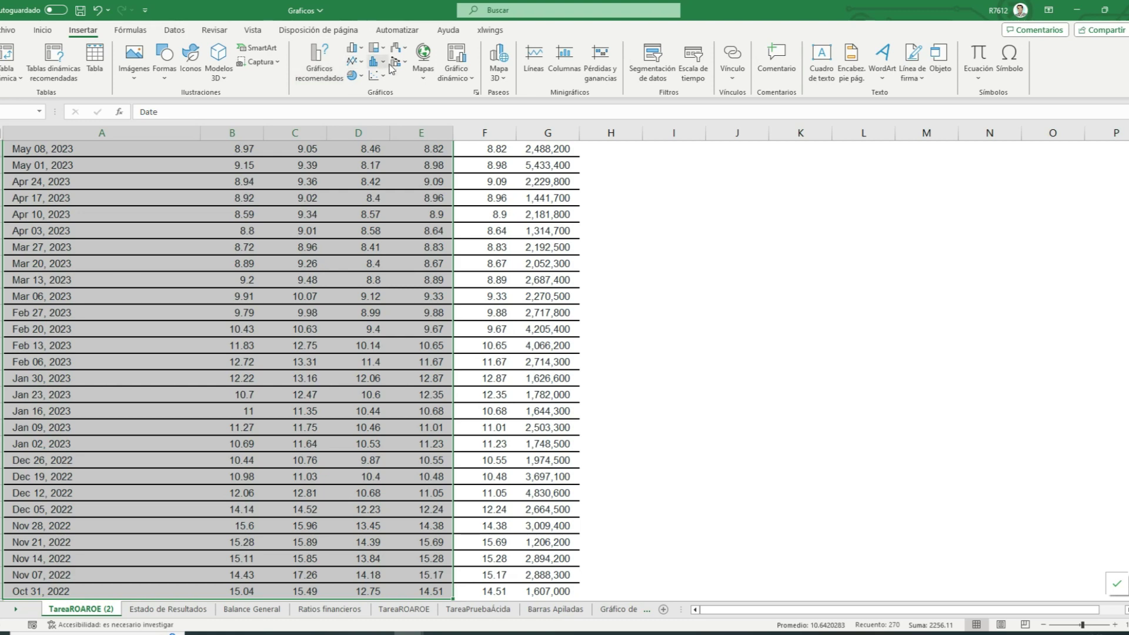
click(407, 53)
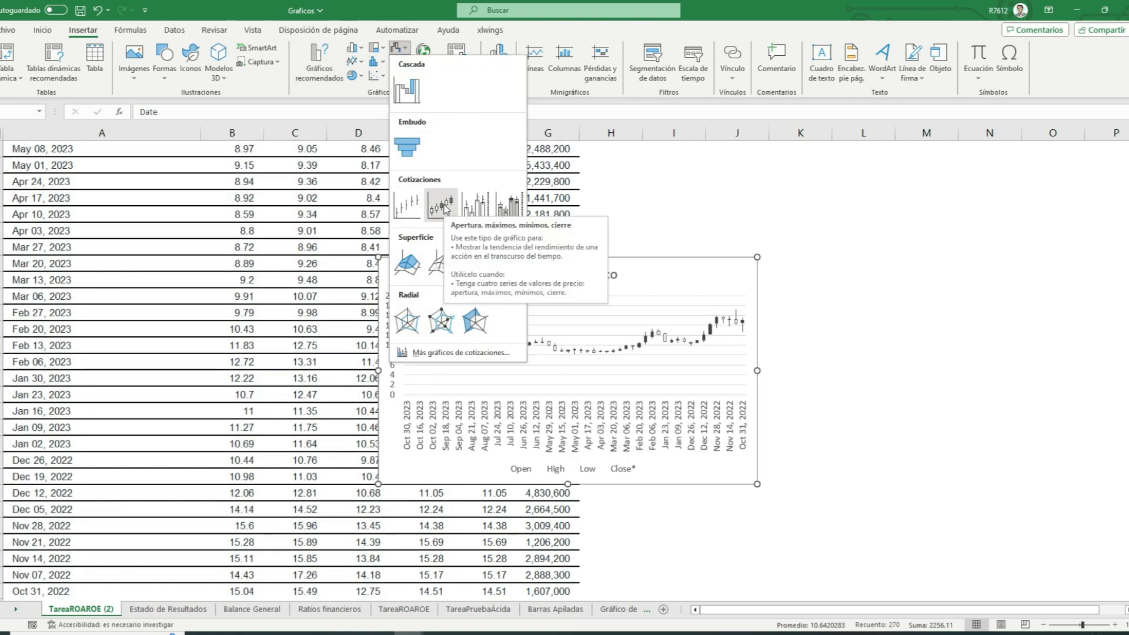
Insert the open-high-low-close chart and position it slightly right, below the existing chart
click(448, 206)
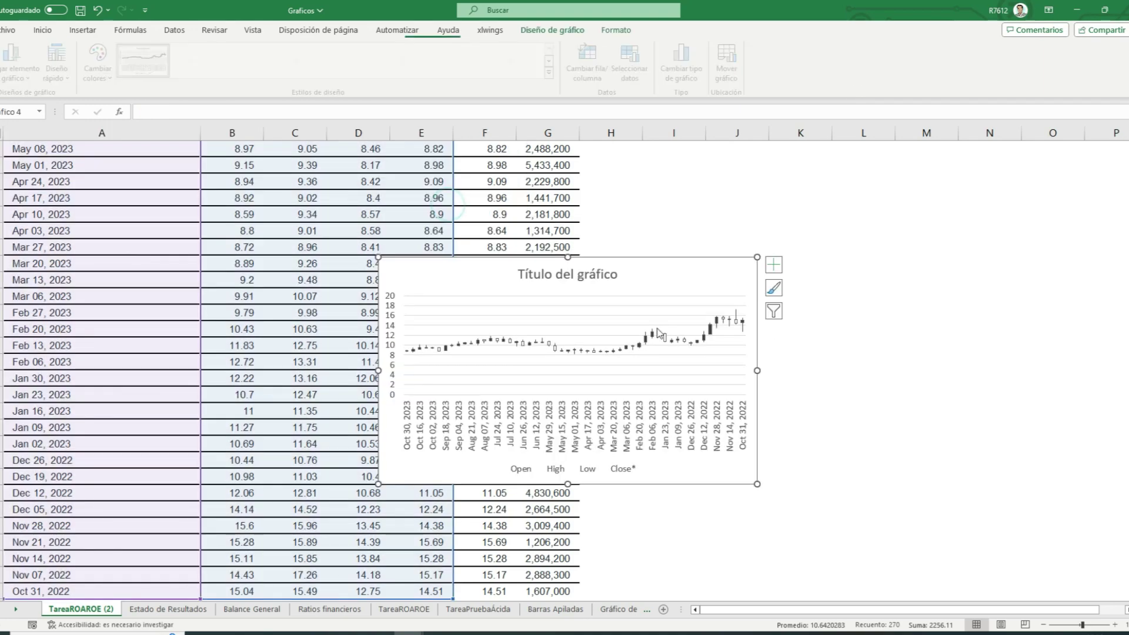
drag(697, 318, 848, 226)
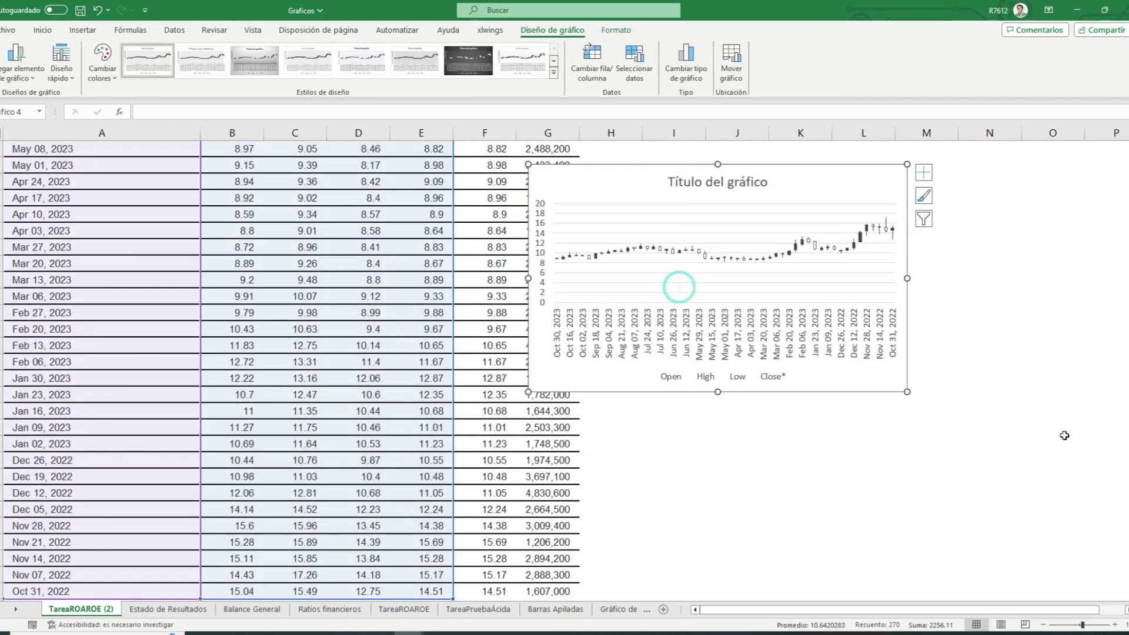
drag(1124, 456, 1125, 282)
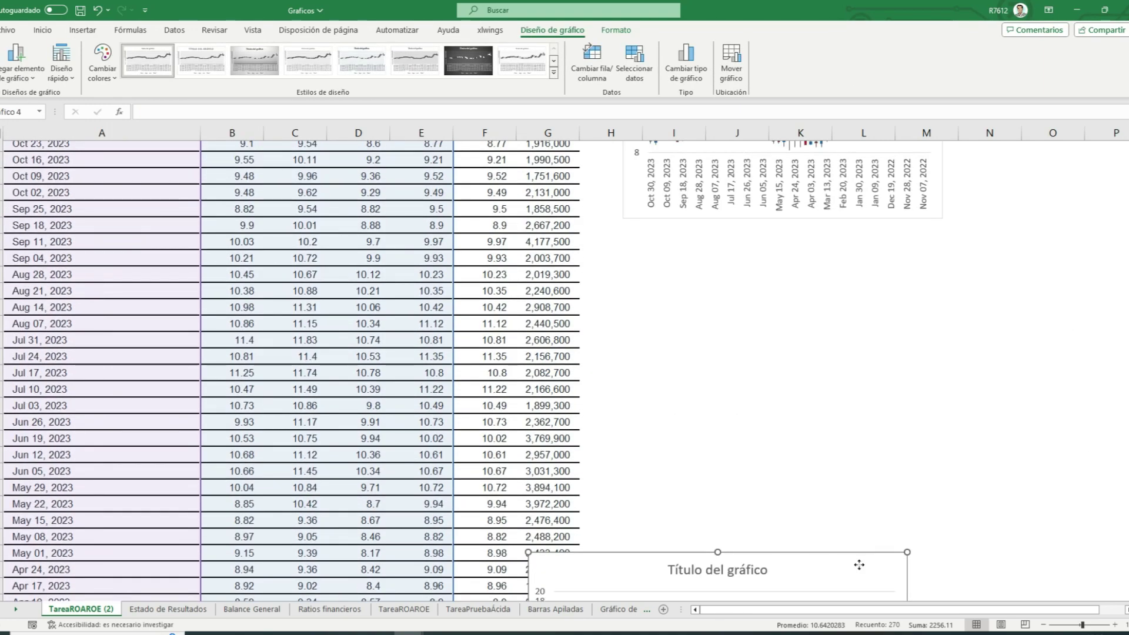
drag(862, 564, 952, 243)
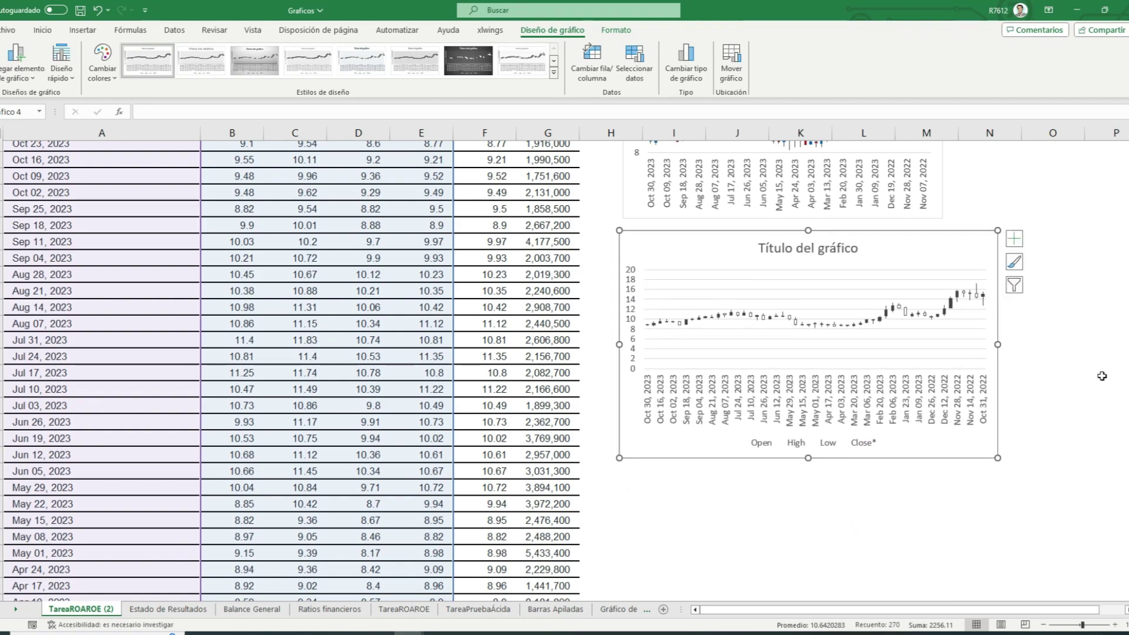
drag(1125, 406, 1125, 300)
Widen the 'Cotización de la Acción de UDMY' chart to the right
click(939, 320)
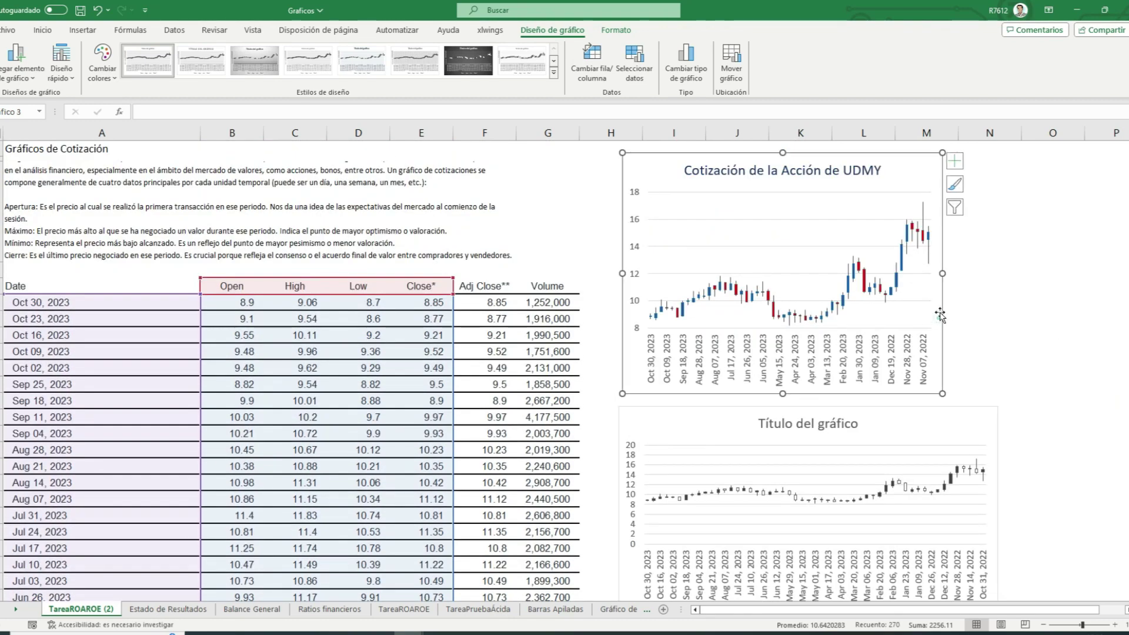
drag(971, 279, 994, 279)
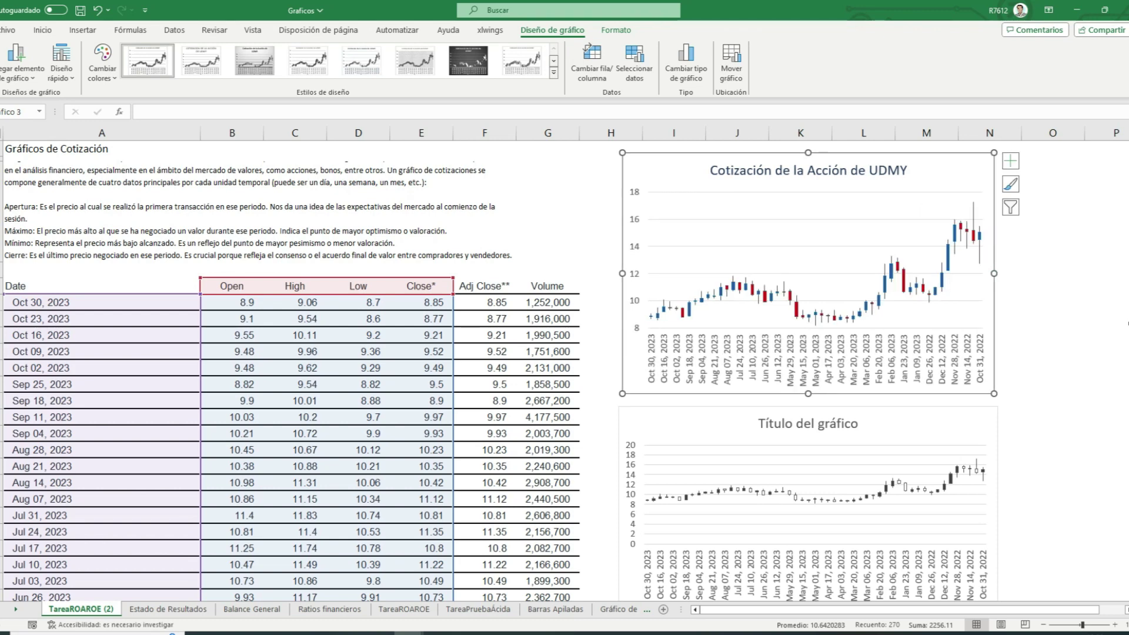
scroll(1022, 343, down, 2)
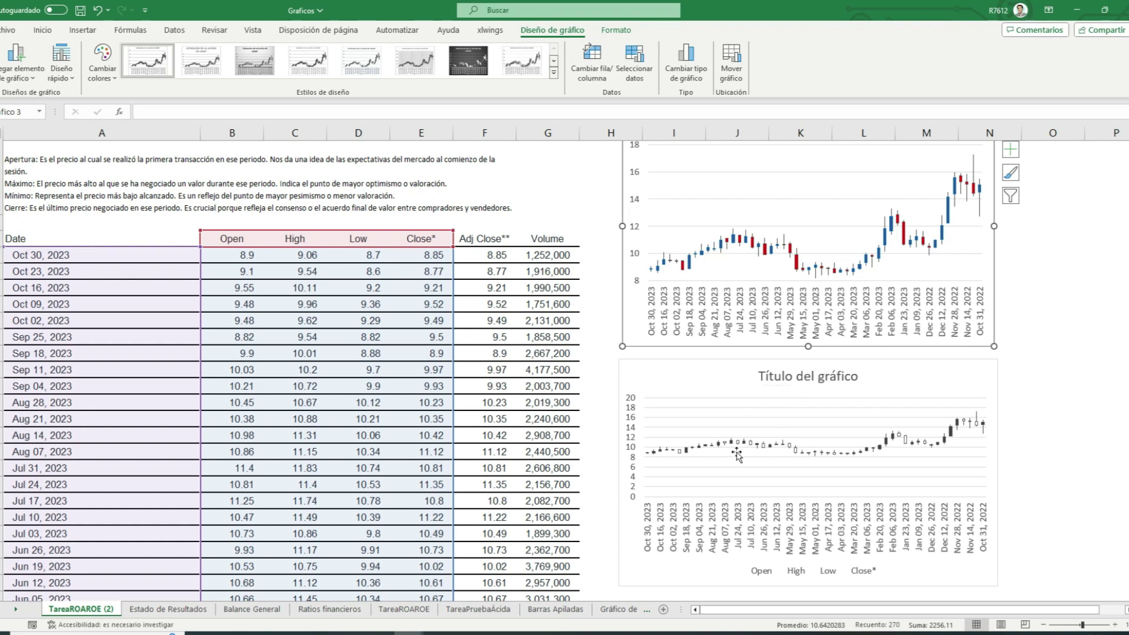
mouse_move(729, 493)
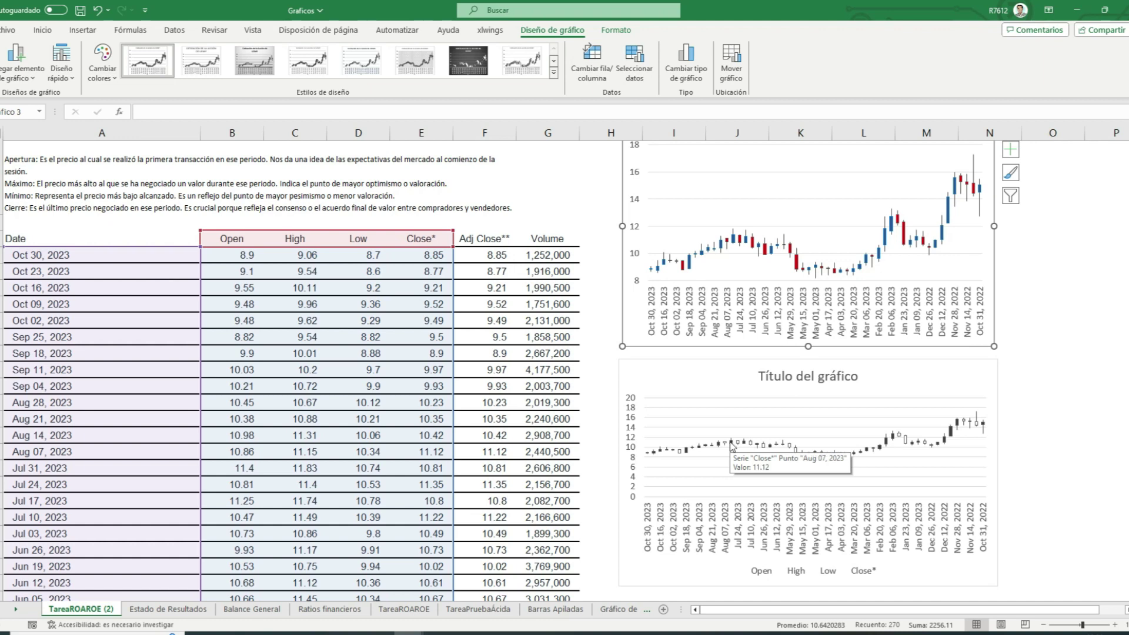
Fill the second chart's Close* series with a dark colour
click(731, 444)
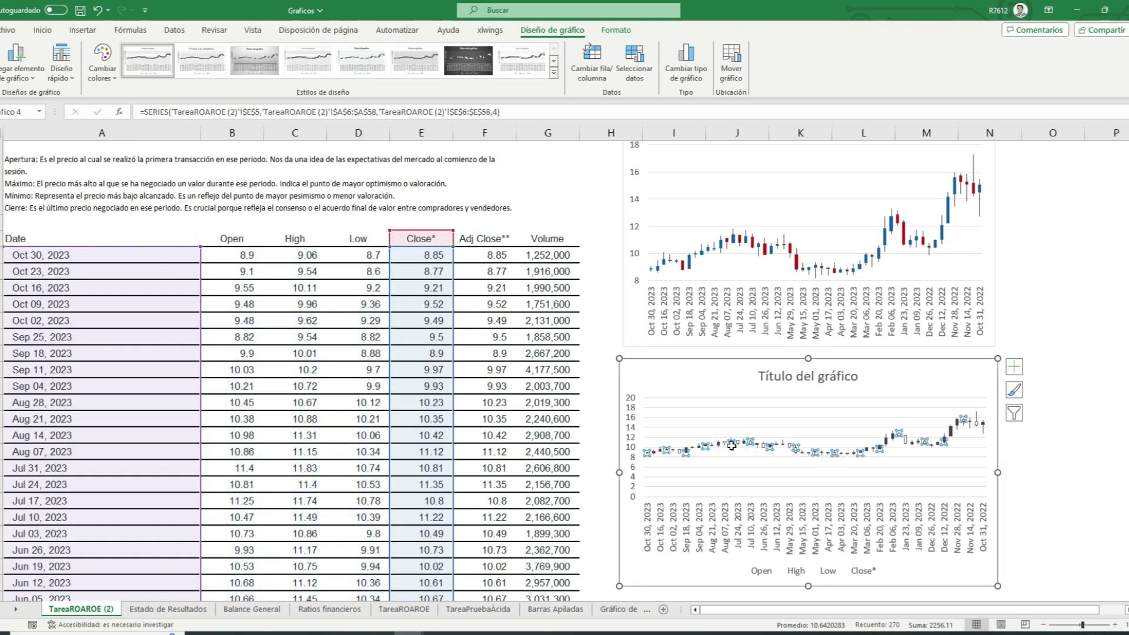
right_click(731, 445)
click(762, 409)
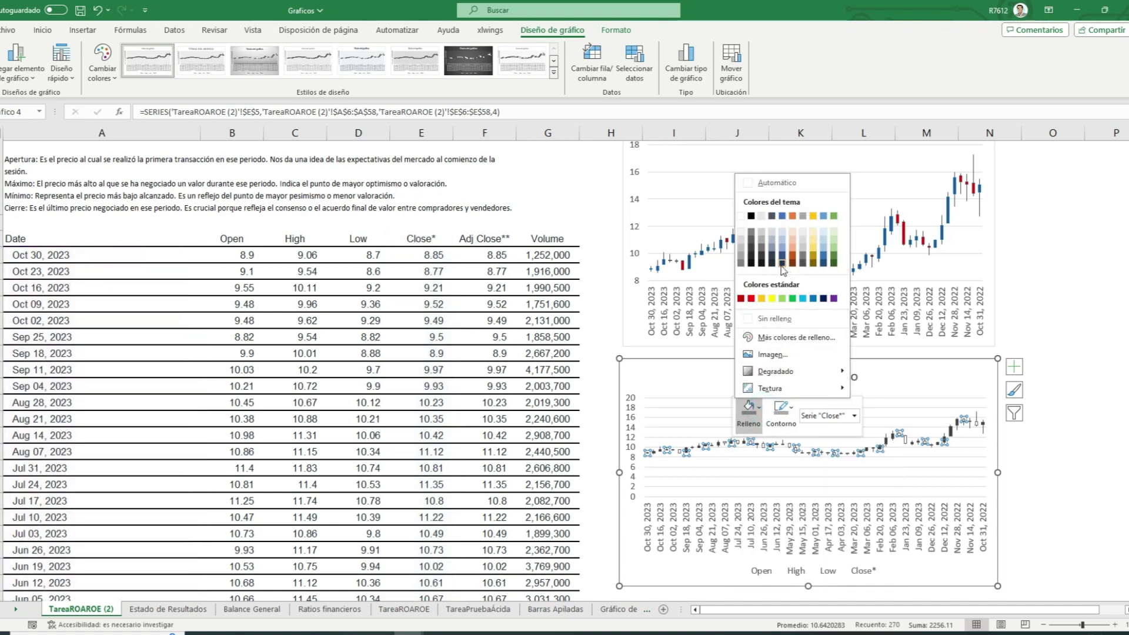
click(782, 266)
click(867, 385)
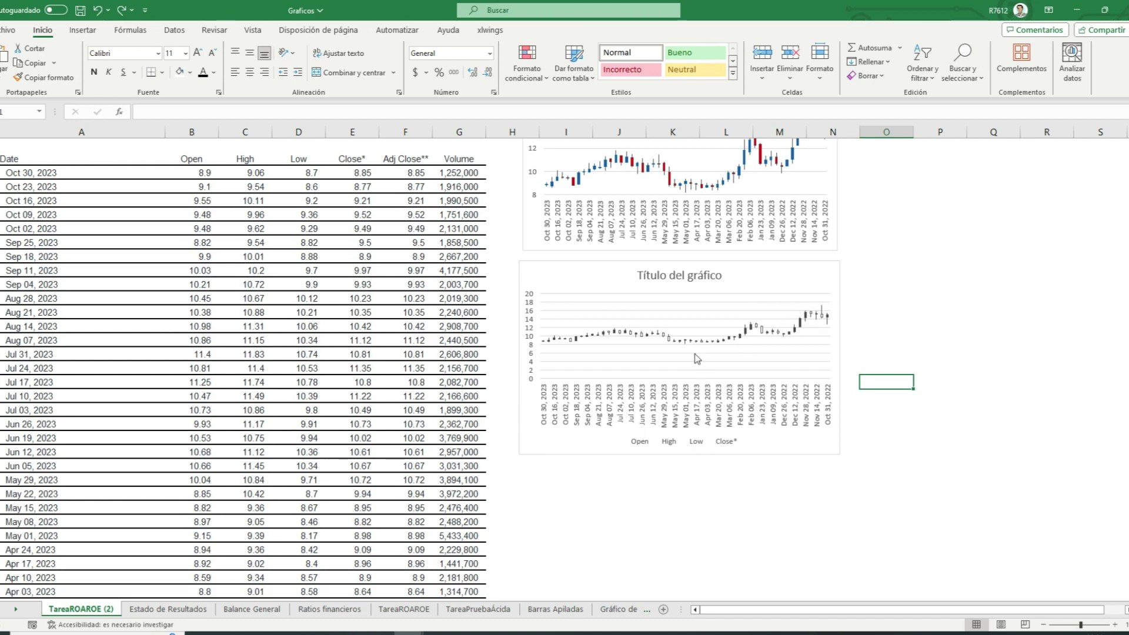
Make the second chart taller and delete its legend
click(793, 450)
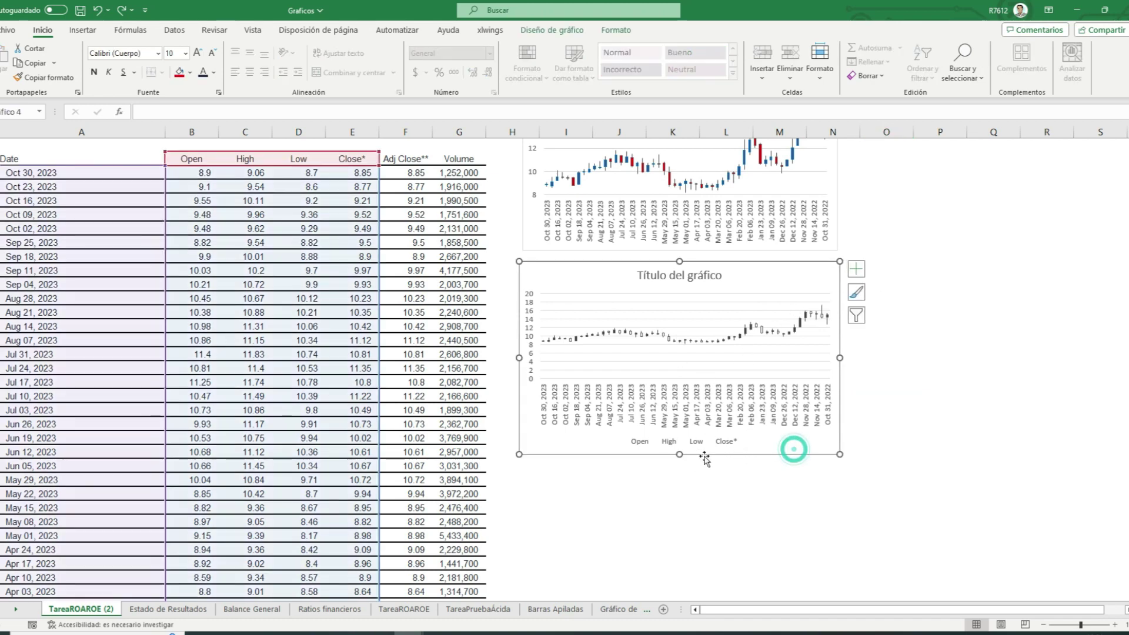
drag(679, 454, 680, 570)
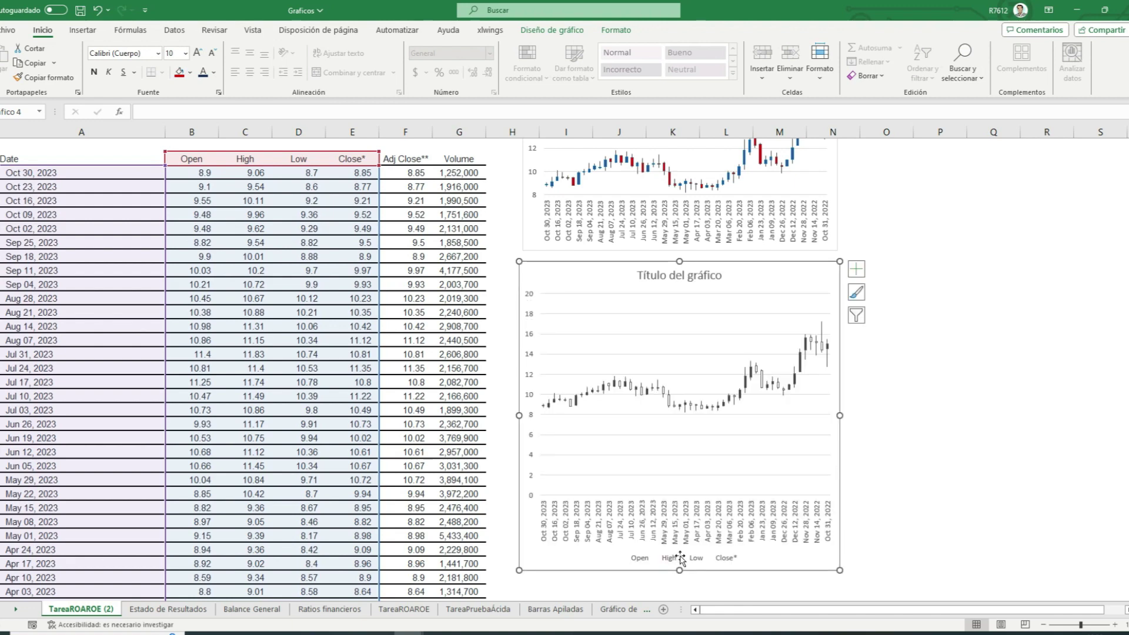
click(679, 558)
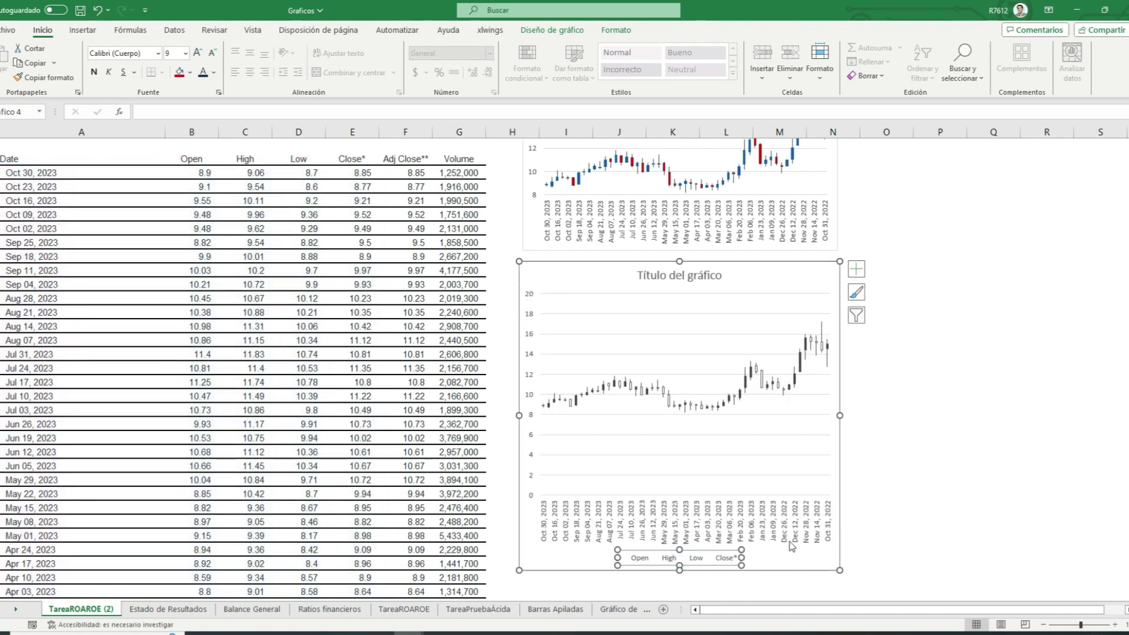
key(Delete)
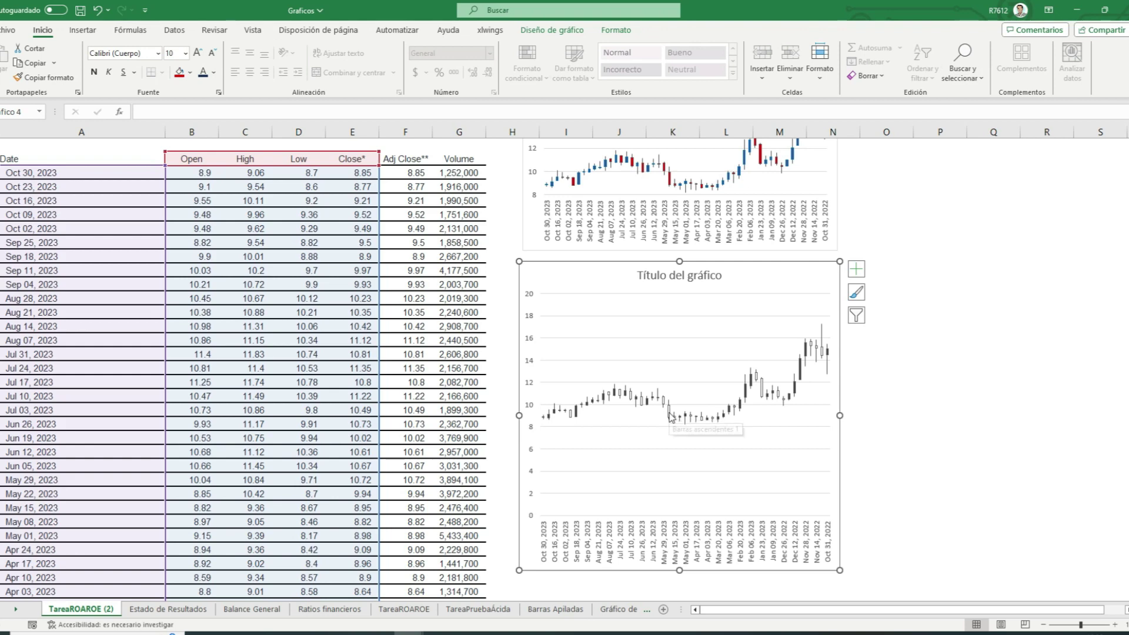
Zoom in and fill the second chart's up bars (Barras ascendentes) dark red
click(670, 415)
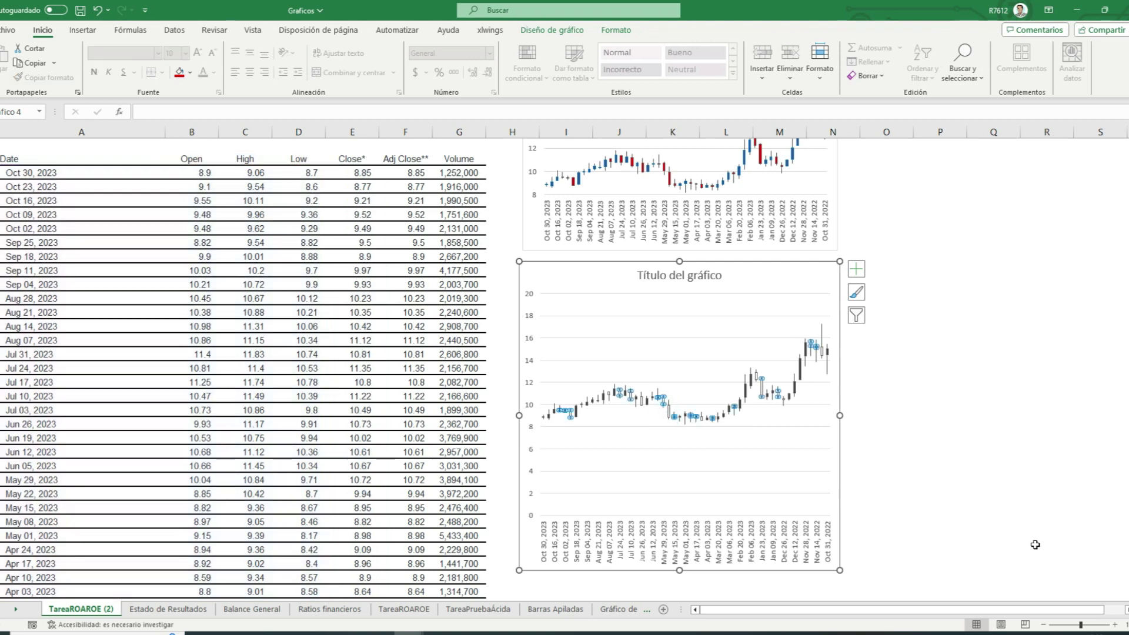
click(1115, 625)
click(1115, 625)
click(1115, 625)
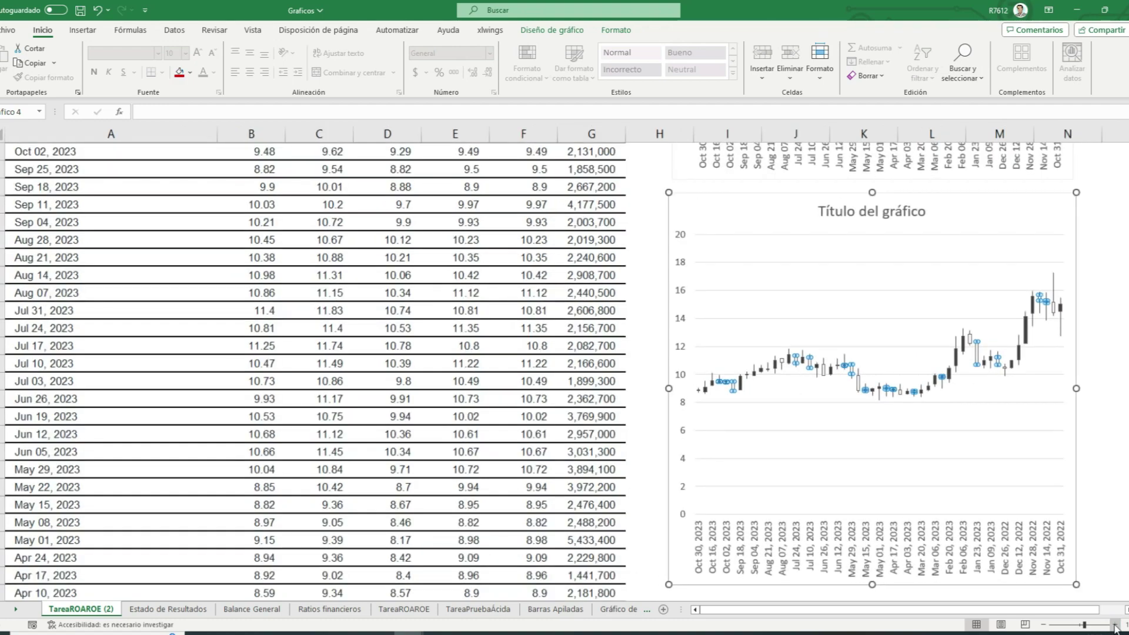
click(1115, 624)
click(1115, 624)
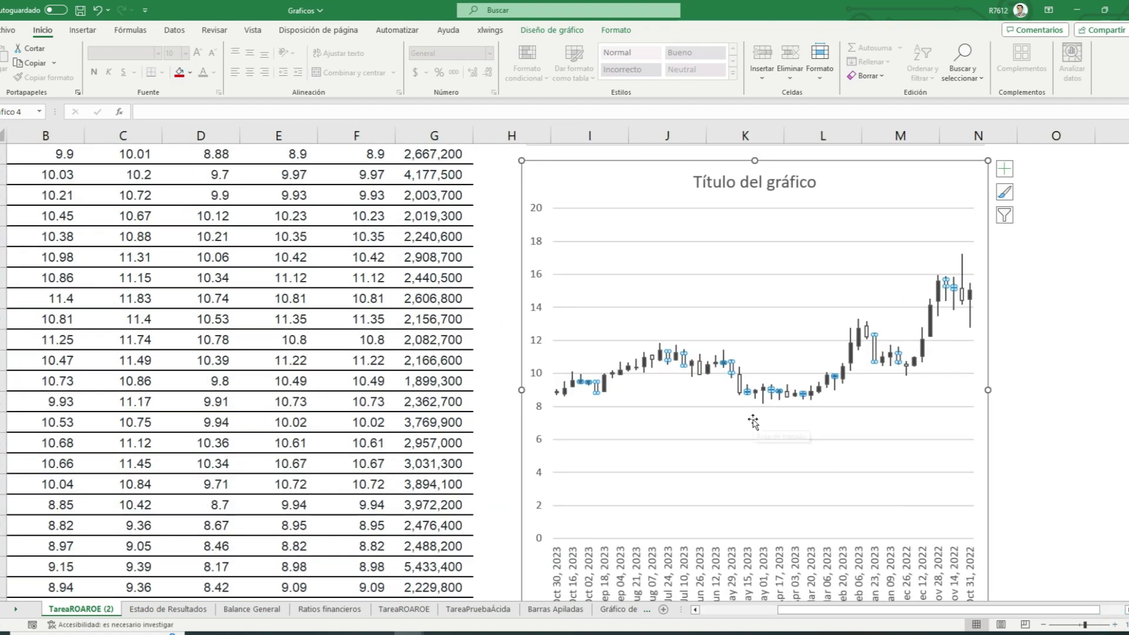
right_click(733, 369)
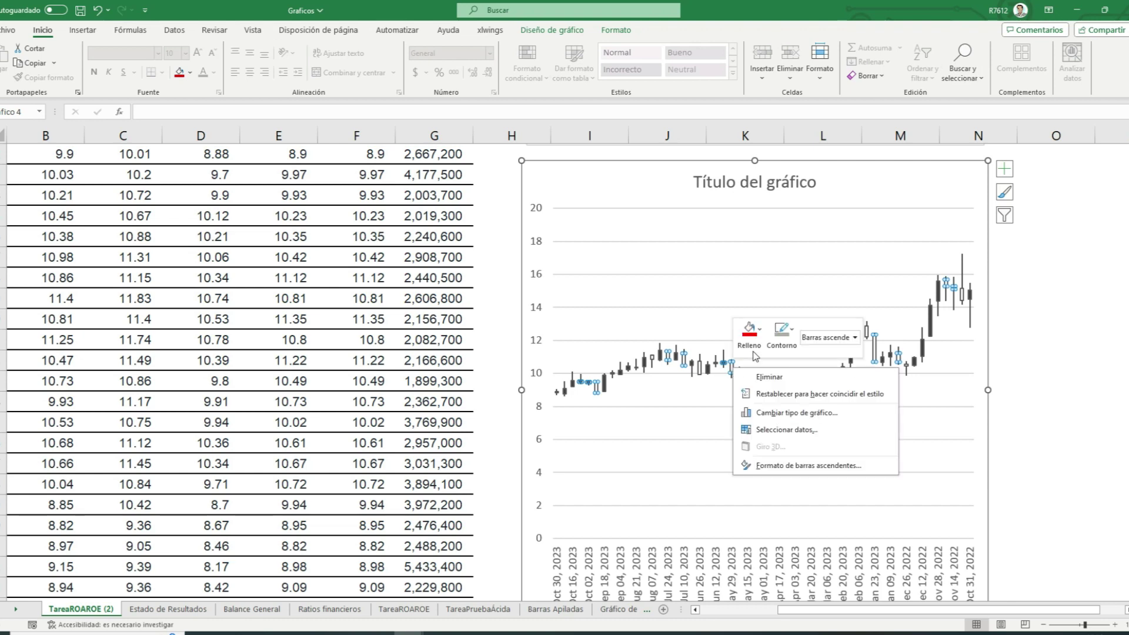
click(749, 330)
click(753, 486)
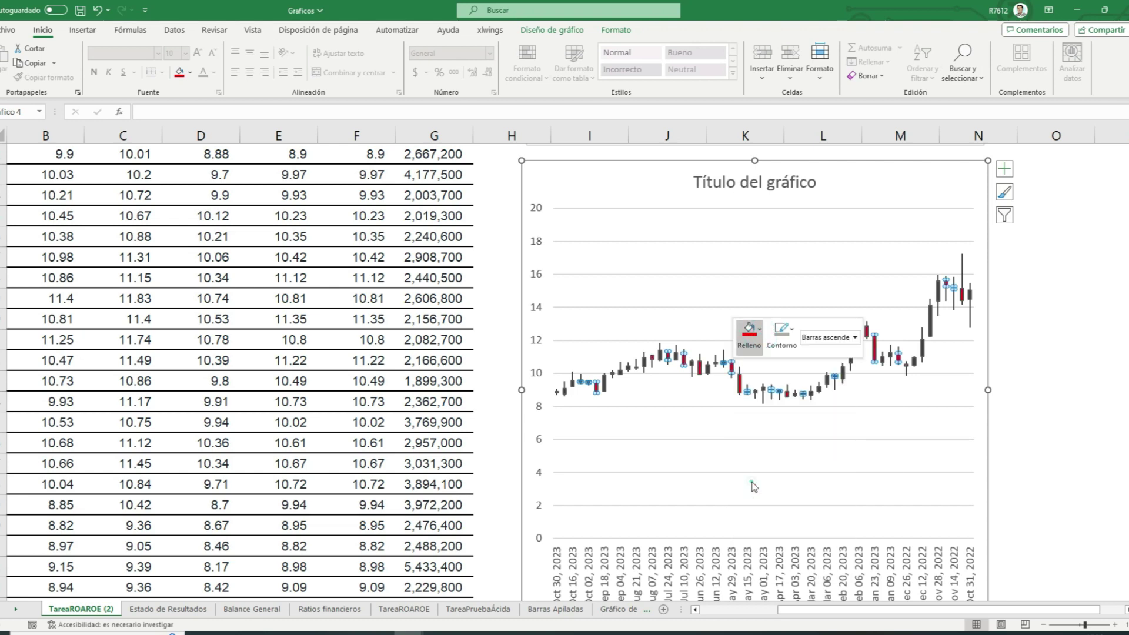
click(1038, 369)
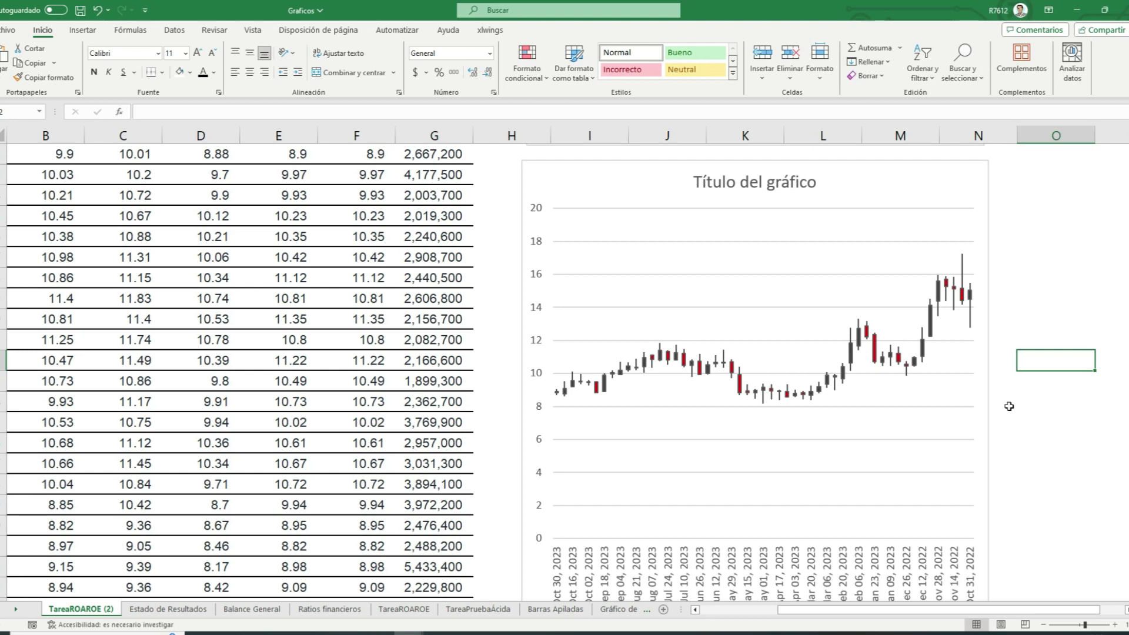
Undo the last change, then give the lower chart's down bars (Barras descendentes) a dark blue fill
key(ctrl+z)
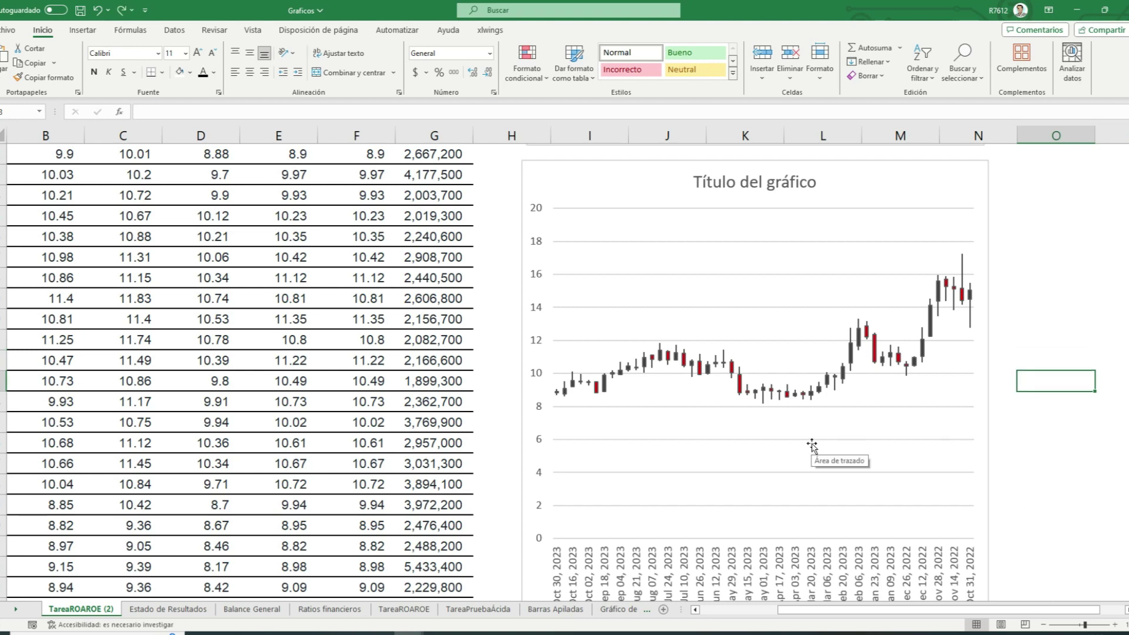
click(852, 360)
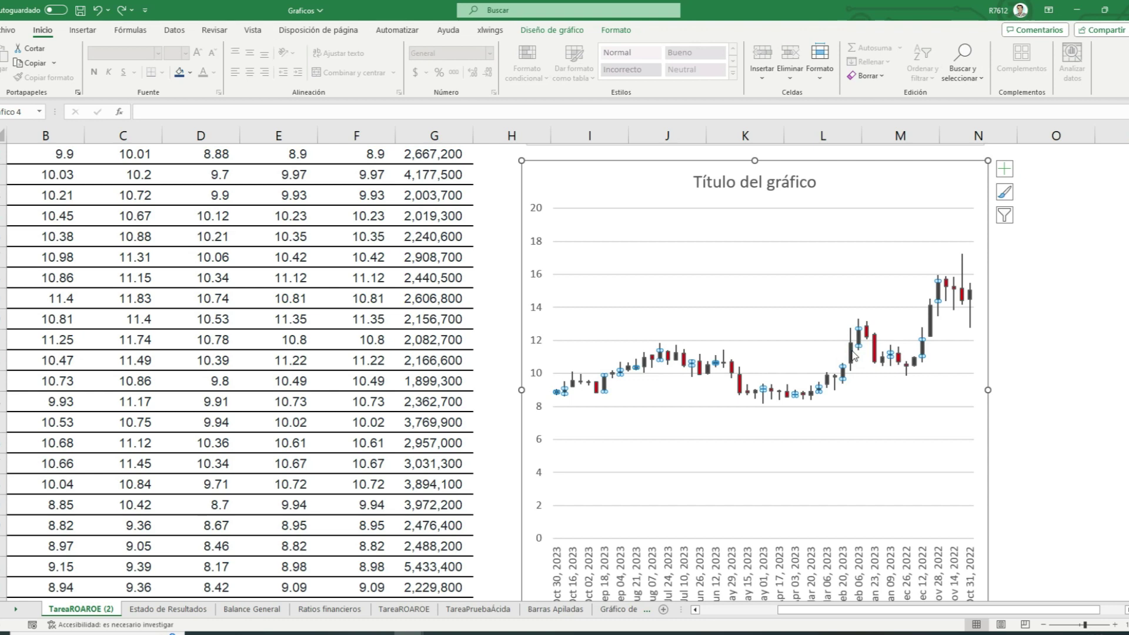
right_click(852, 352)
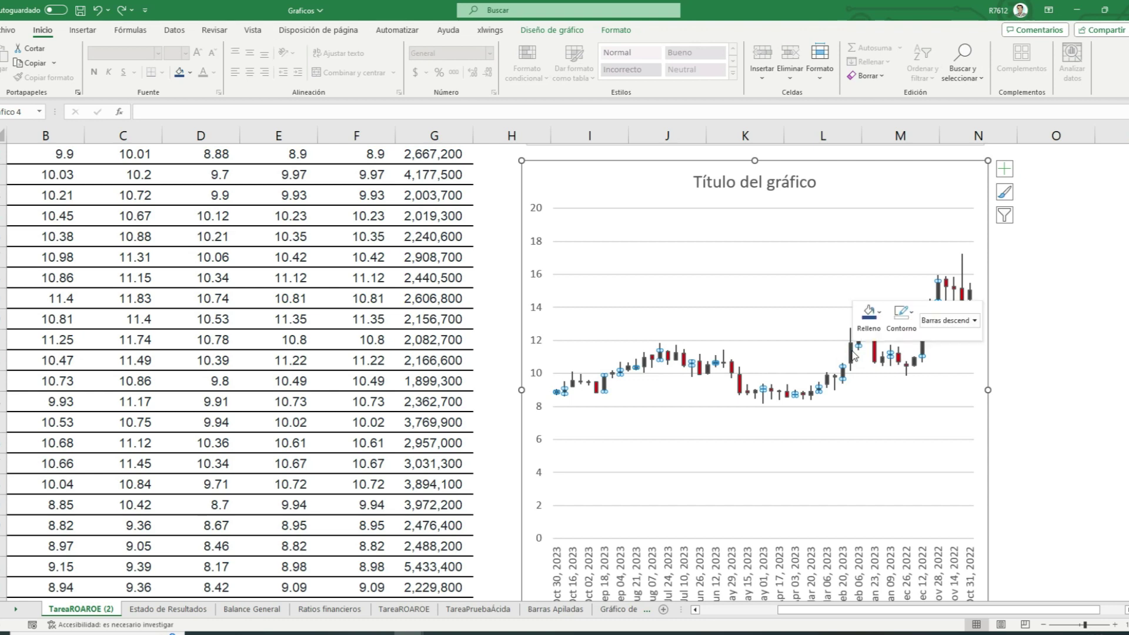
click(879, 318)
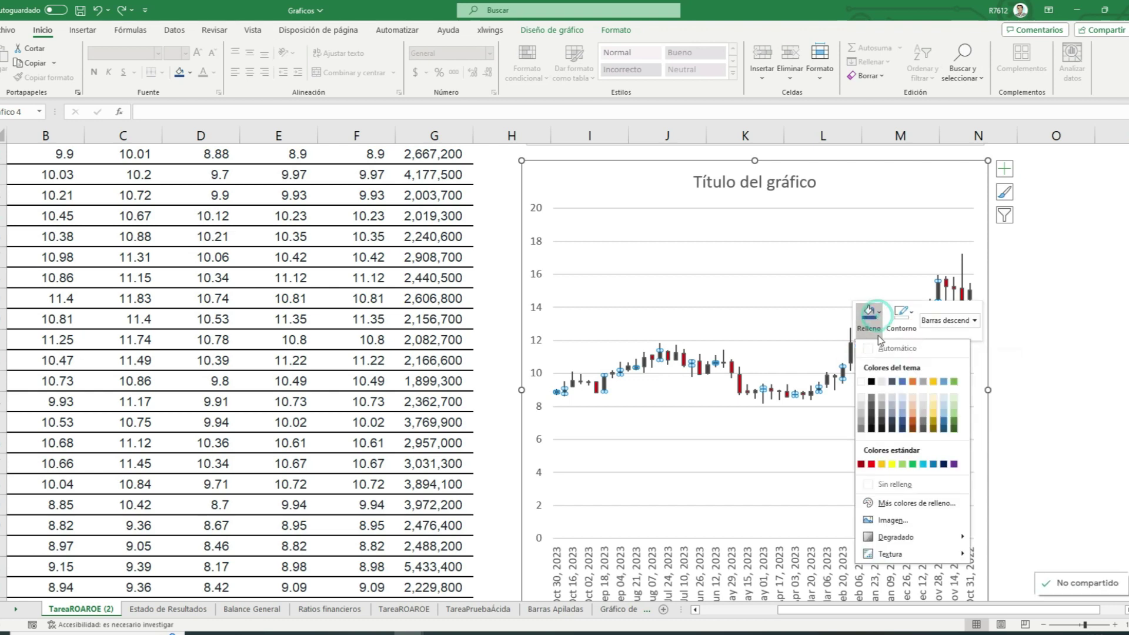
click(903, 418)
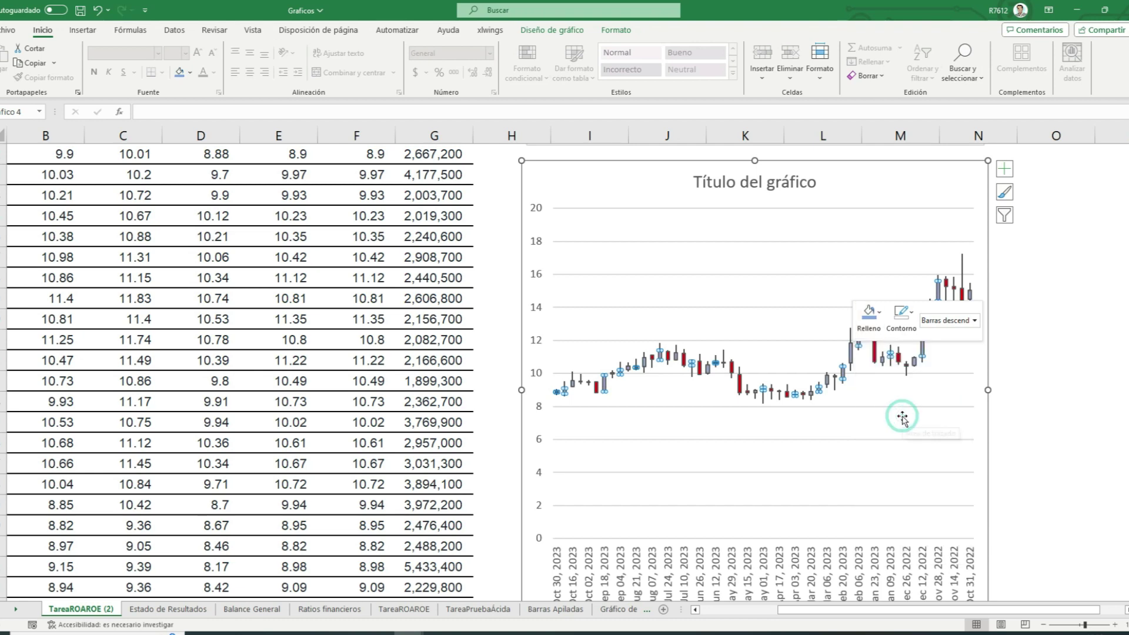
click(880, 315)
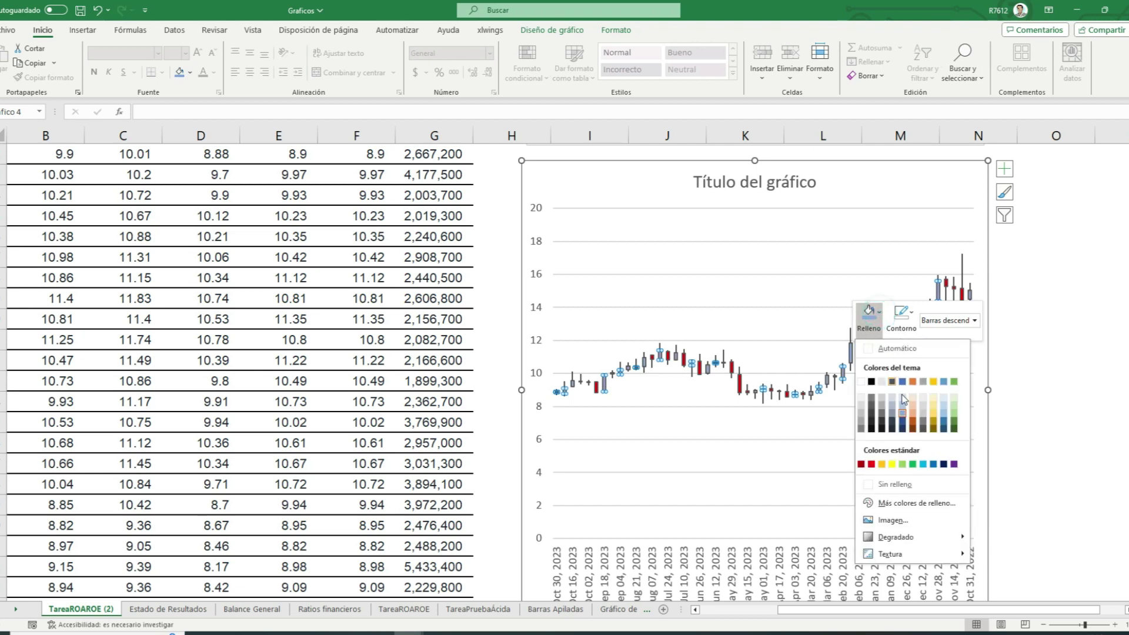
click(903, 418)
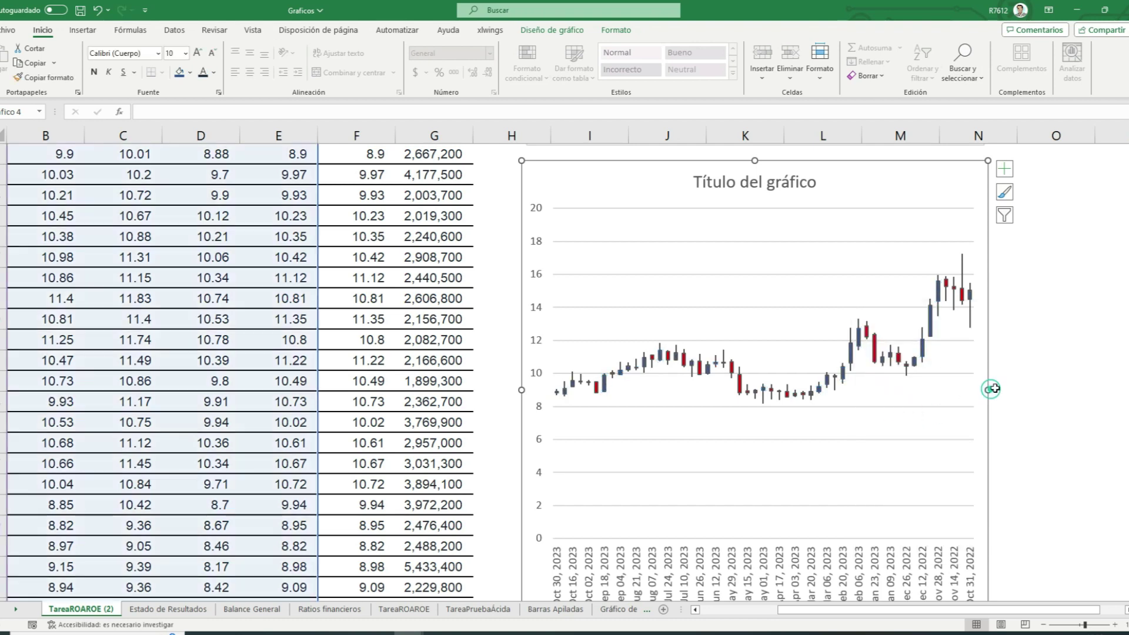
Shorten the lower UDMY candlestick chart so it sits just below the first chart
click(992, 386)
ctrl+scroll(982, 574, down, 1)
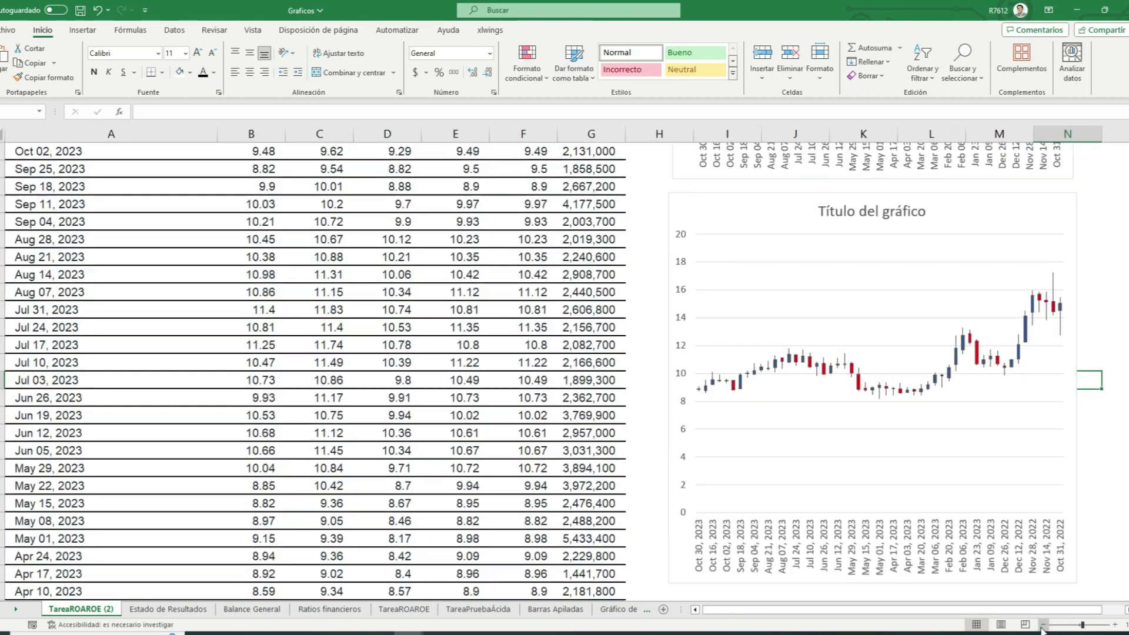
ctrl+scroll(982, 574, down, 1)
ctrl+scroll(983, 574, down, 1)
ctrl+scroll(982, 574, down, 1)
click(882, 428)
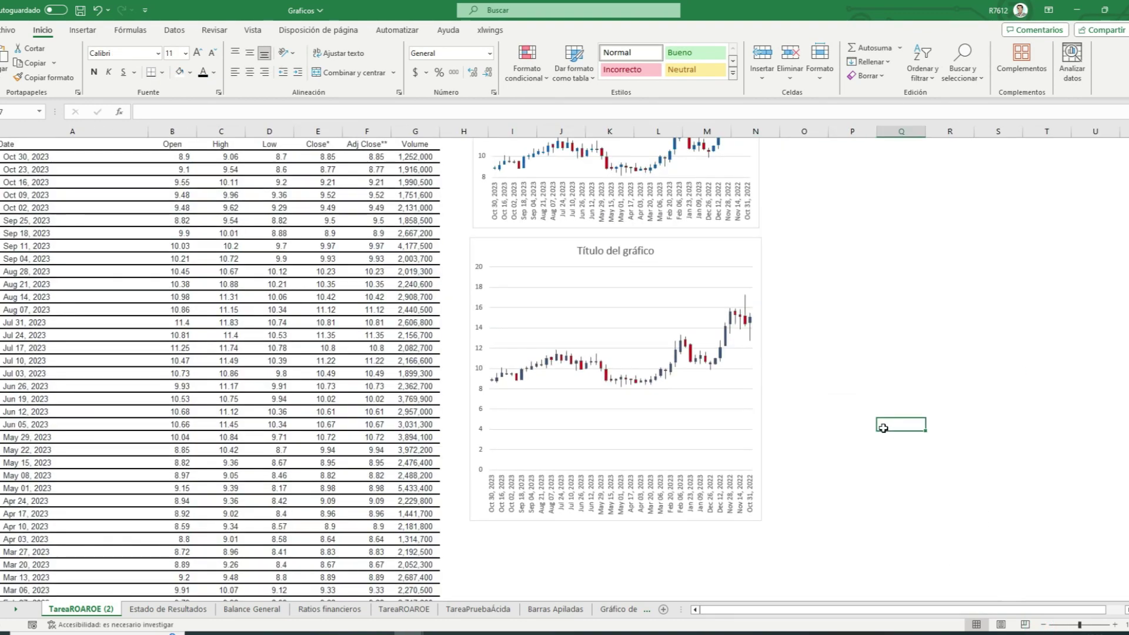
click(680, 520)
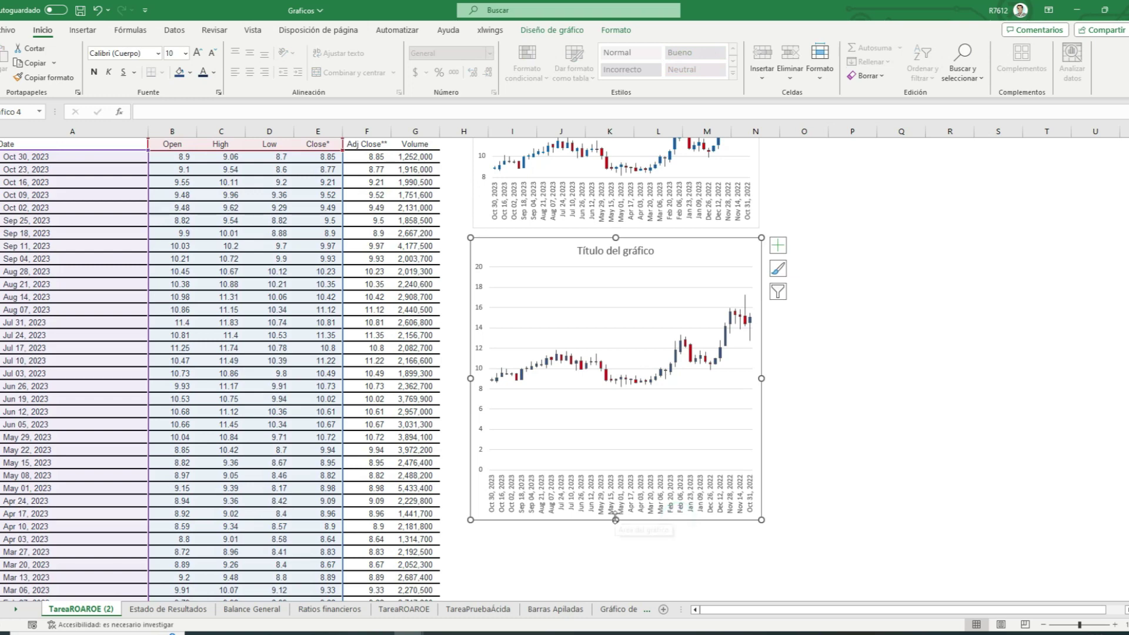
drag(616, 520, 615, 423)
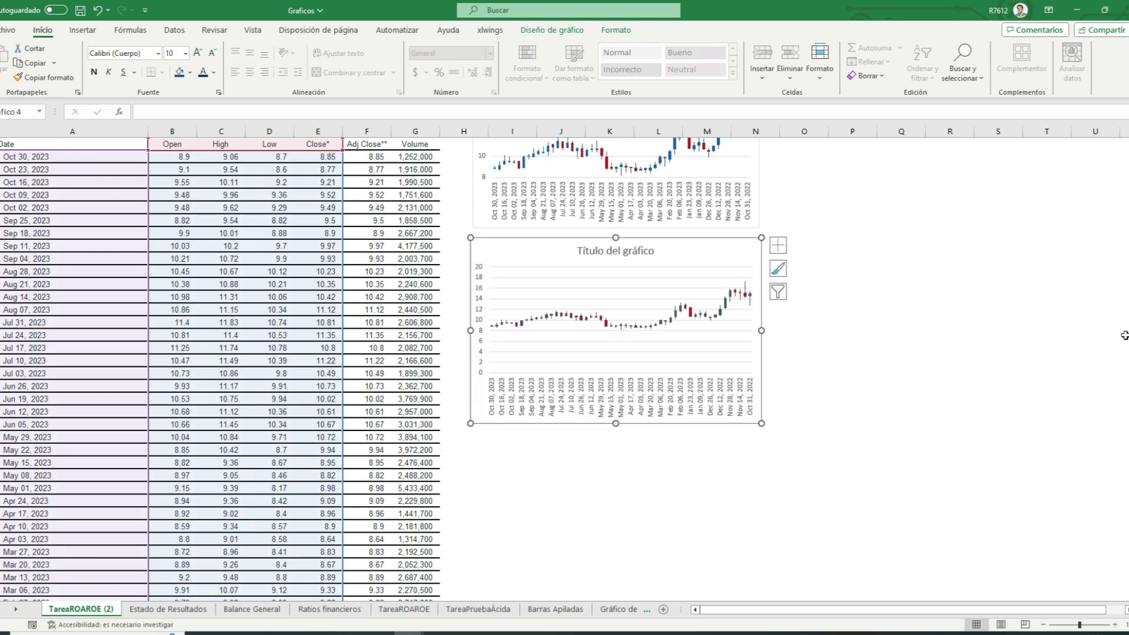
scroll(1106, 335, up, 3)
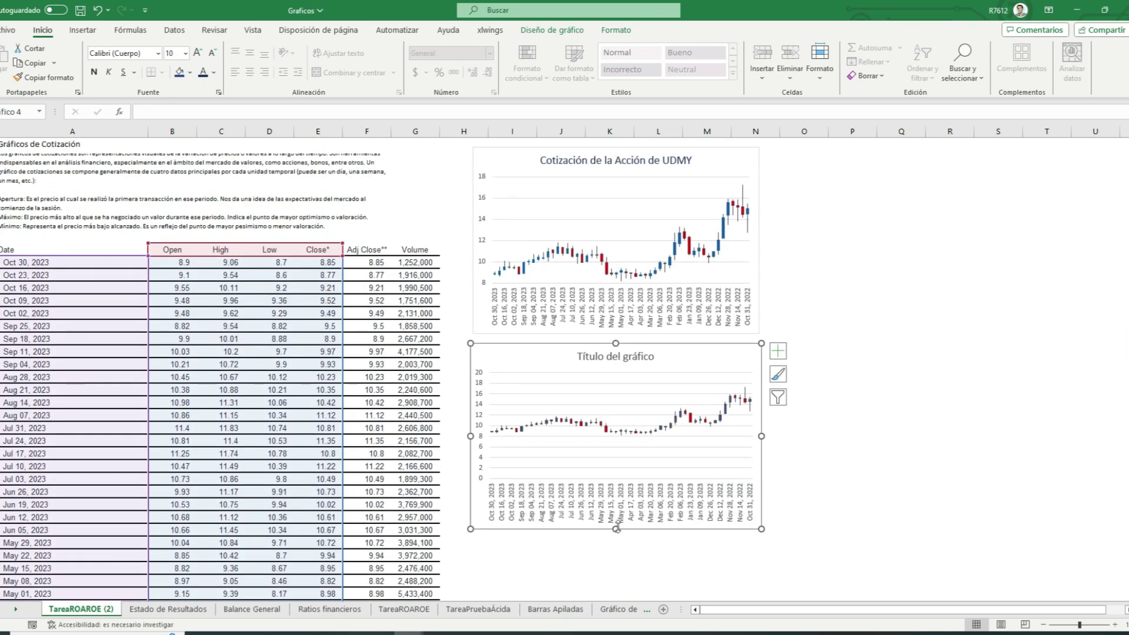
drag(616, 529, 616, 563)
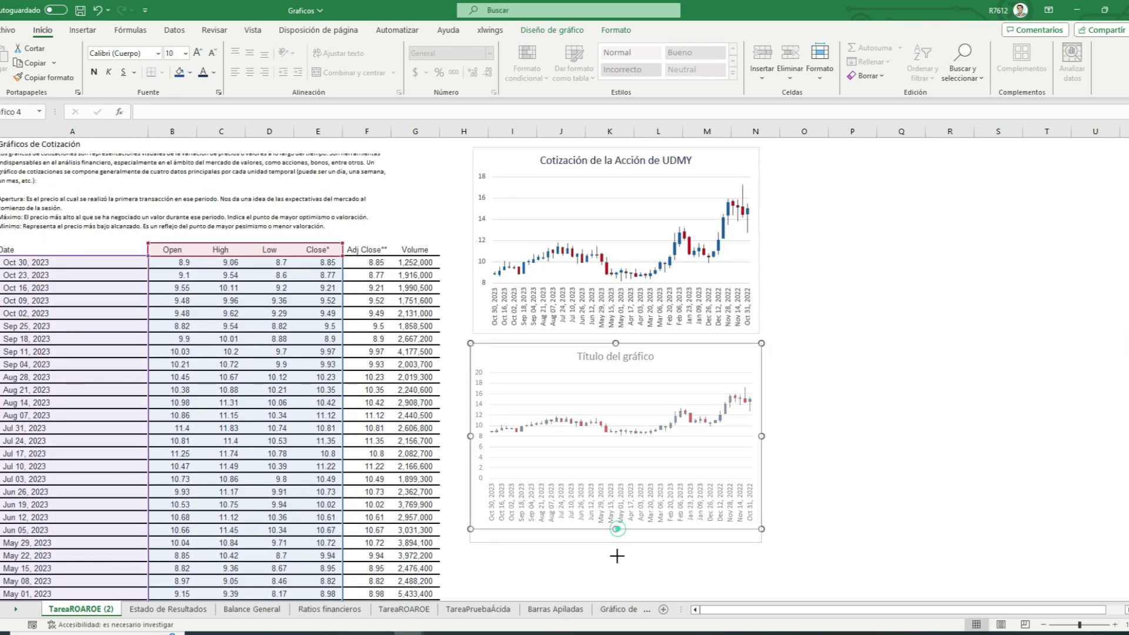
Title the lower chart 'Cotización de la Acción de UDMY'
double_click(624, 361)
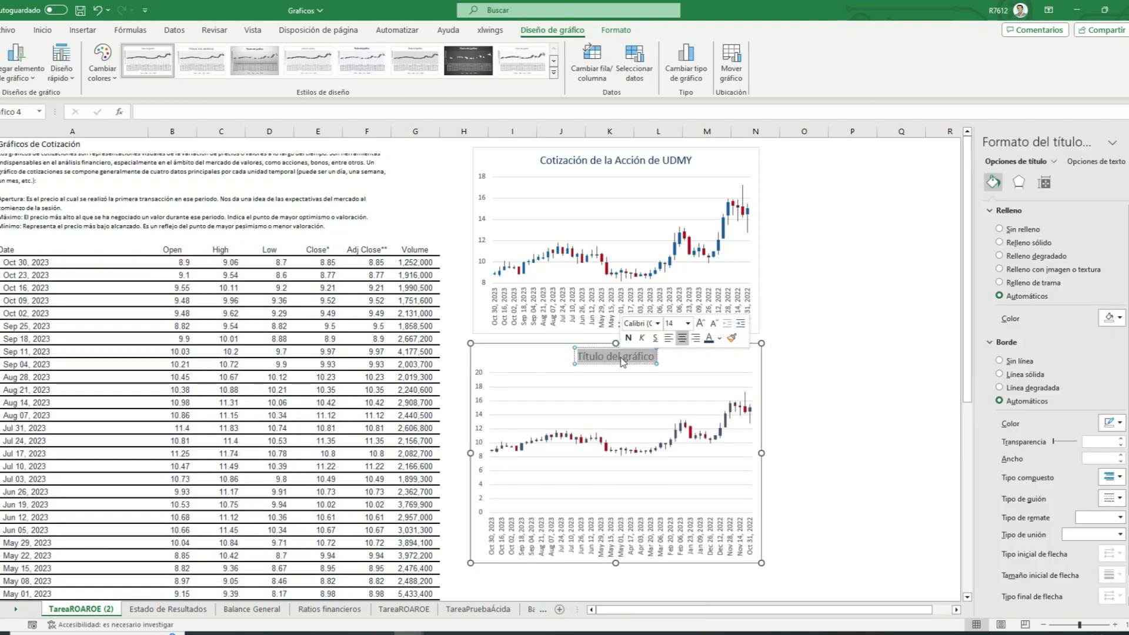
text(Cot)
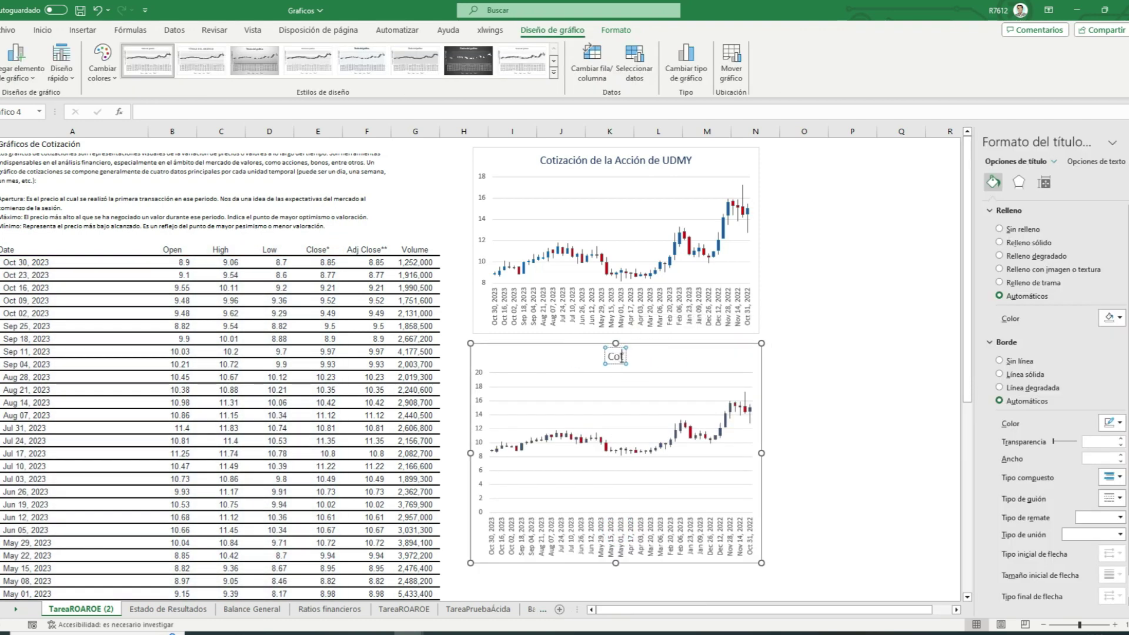
text(ización de la )
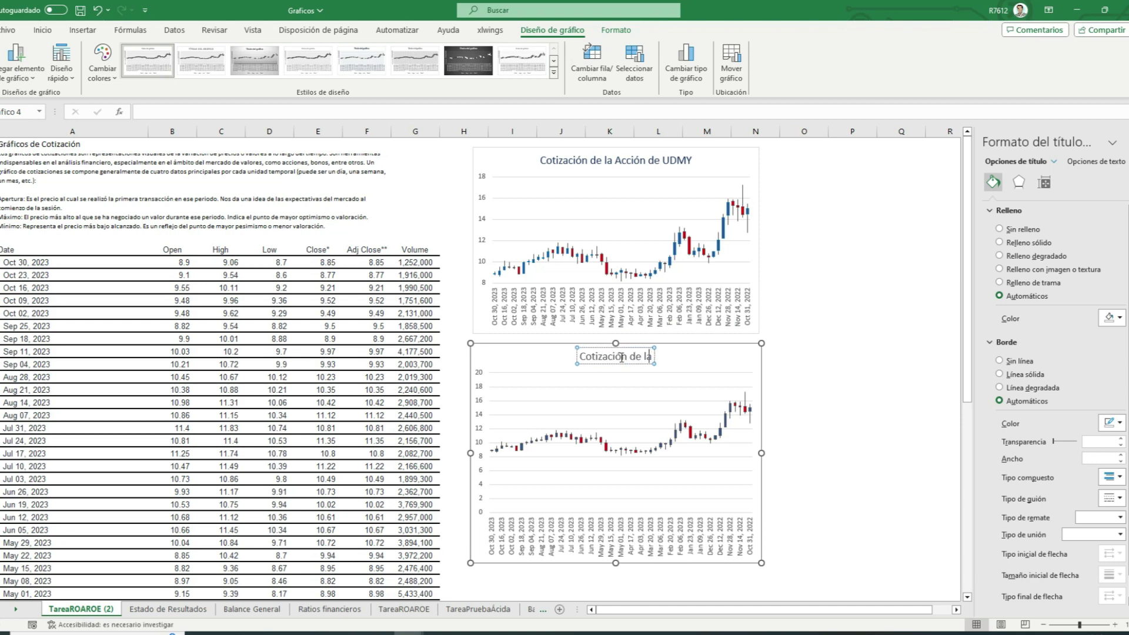
text(Acción de UD)
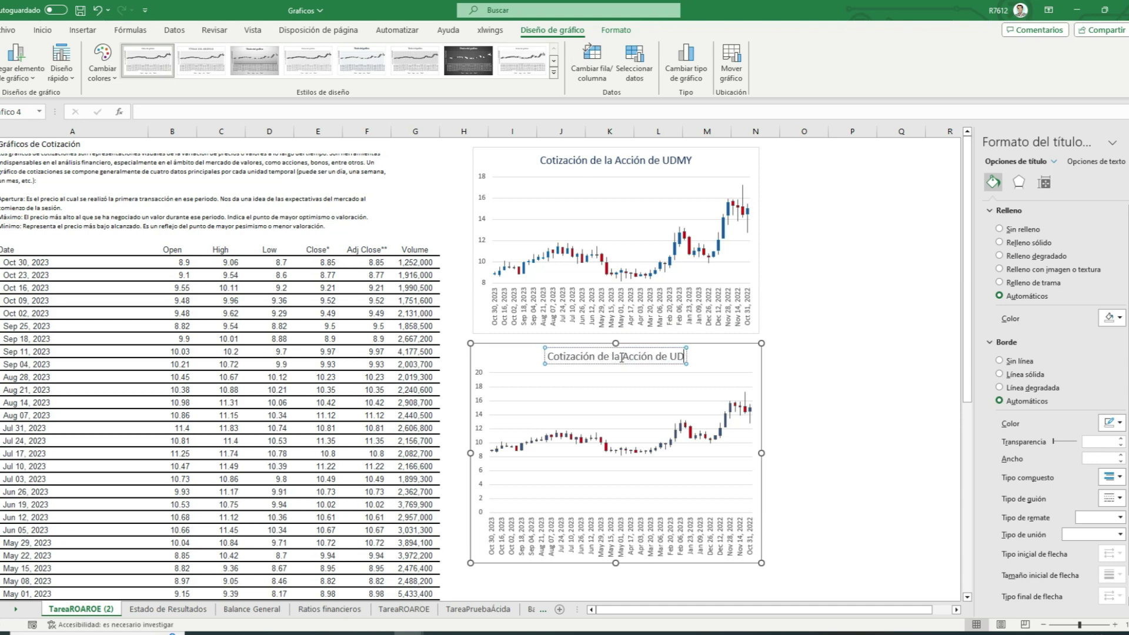
text(MY)
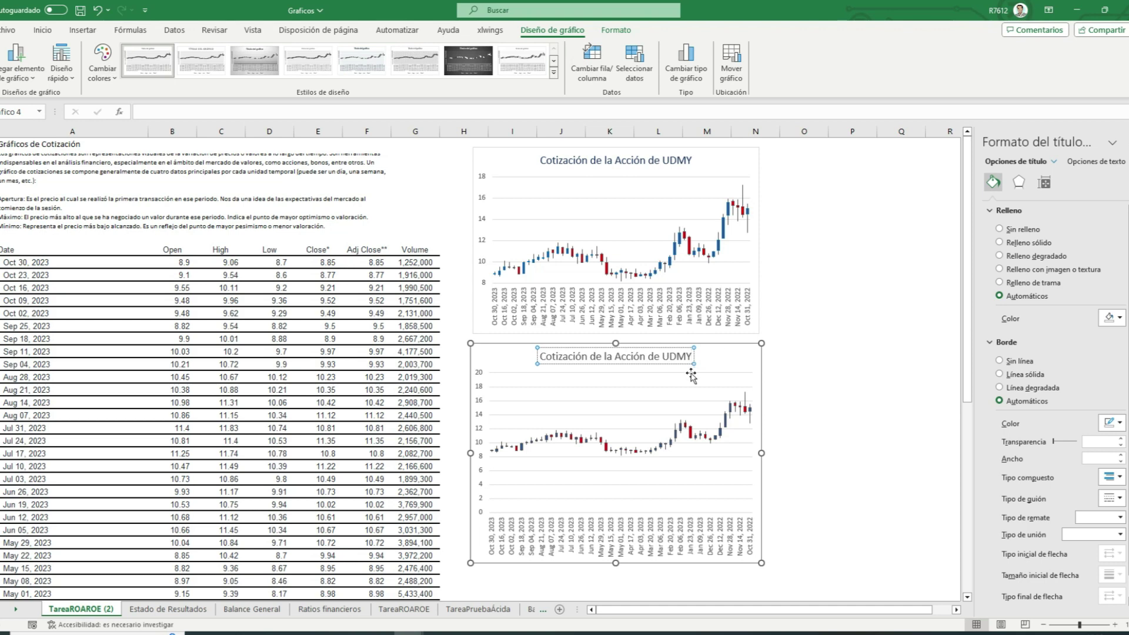
click(688, 372)
Make the new chart title bold
click(666, 361)
click(43, 30)
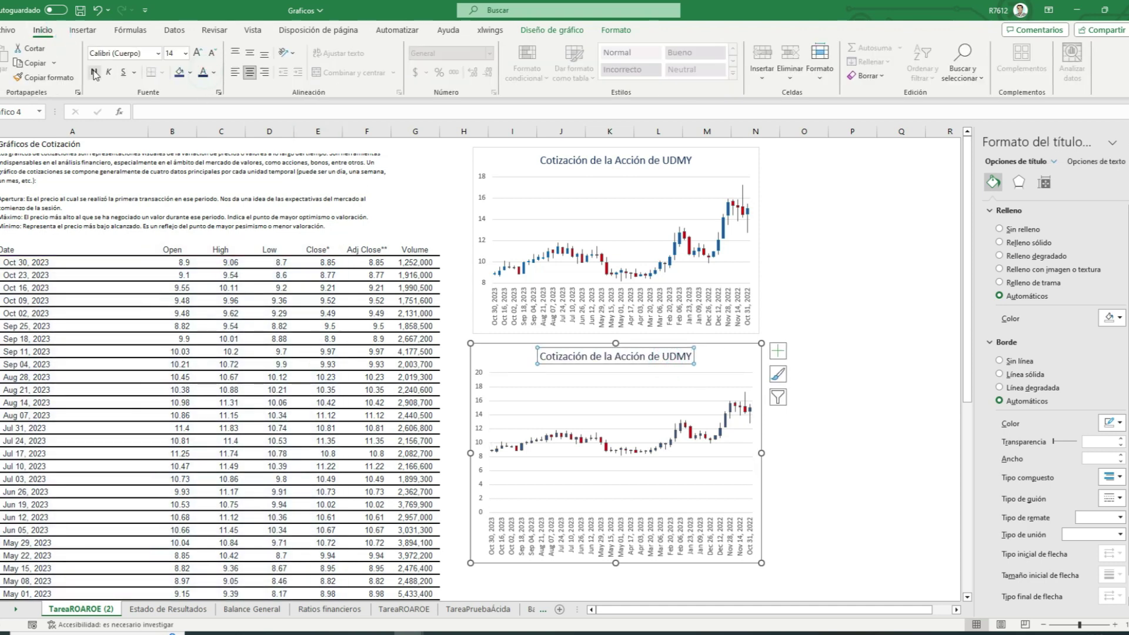
click(94, 72)
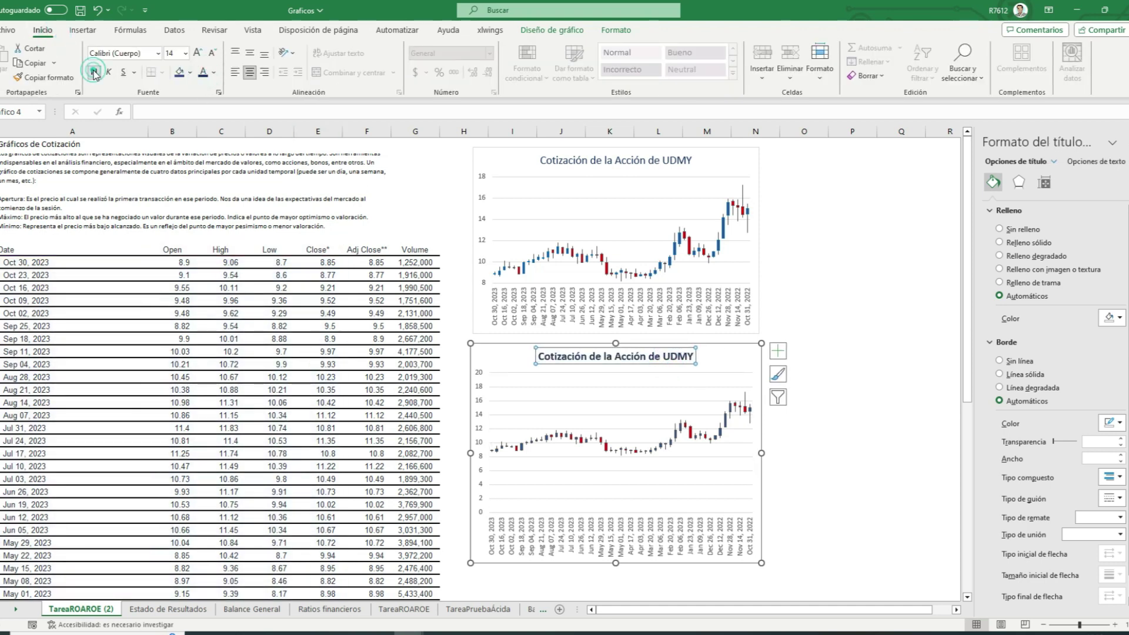
Set the lower chart's vertical axis to minimum 8, maximum 18 and major unit 2
click(483, 415)
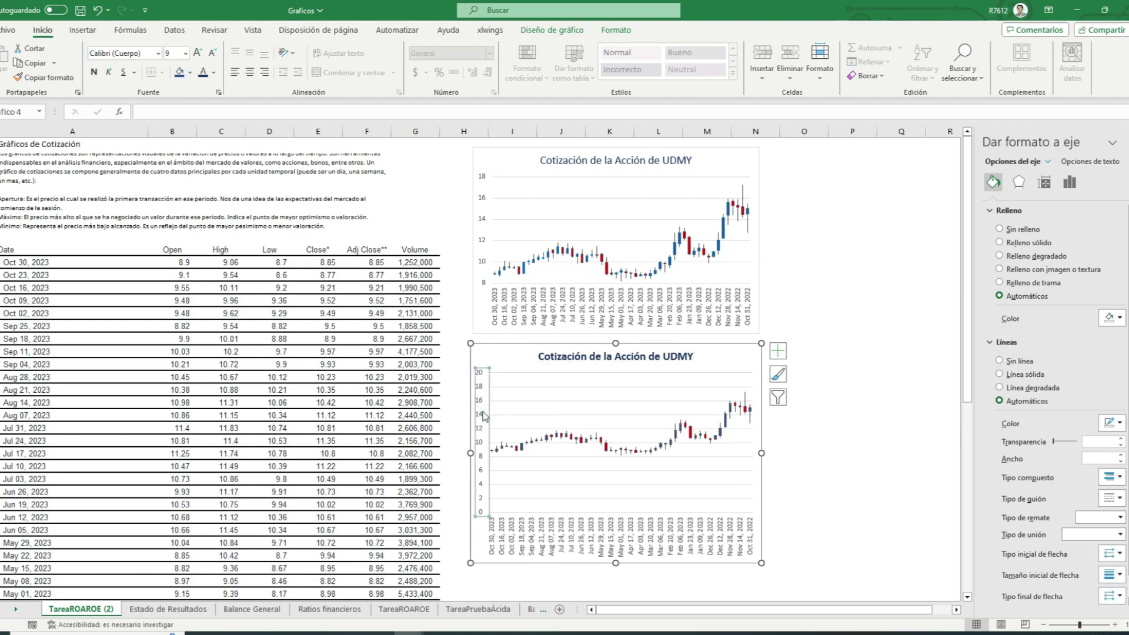
right_click(484, 415)
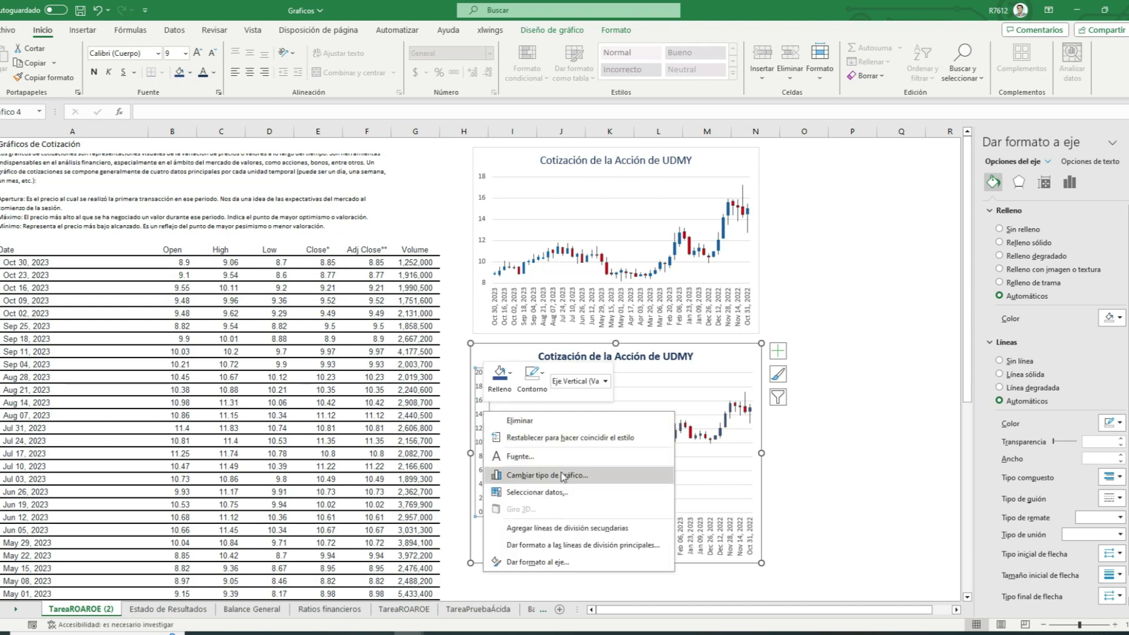
click(536, 562)
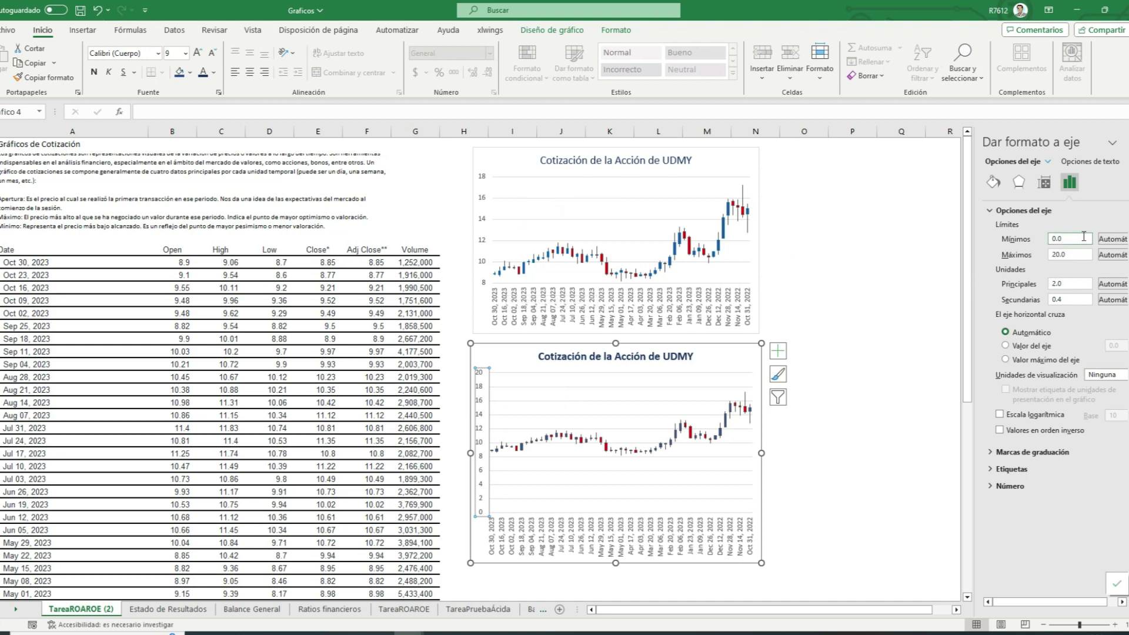
click(1083, 238)
drag(1082, 238, 1038, 241)
key(Tab)
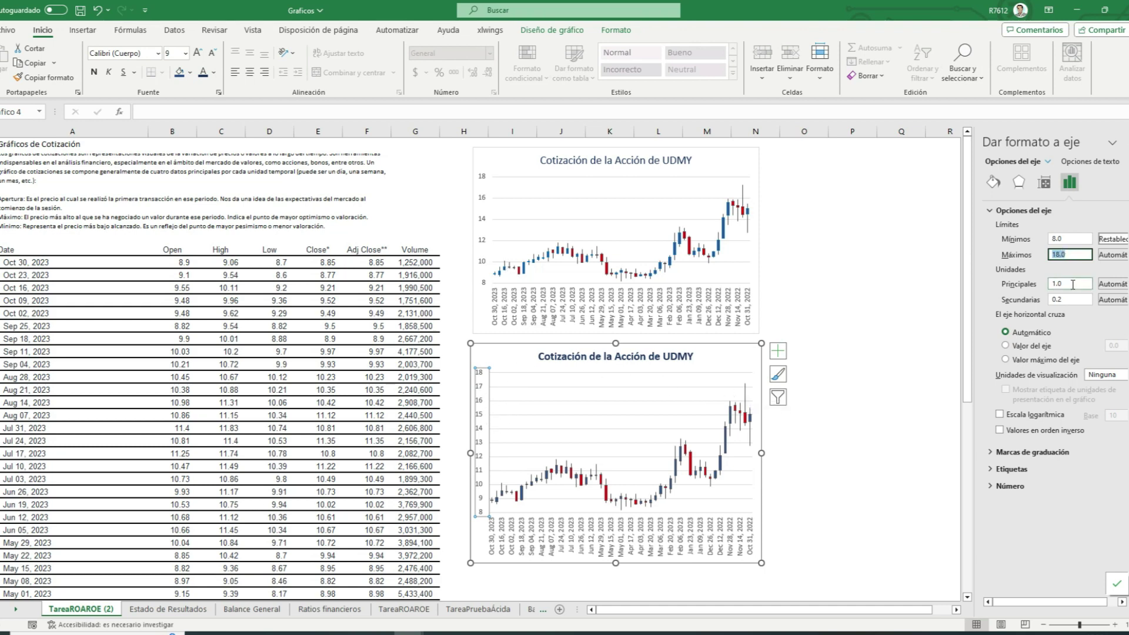
click(1067, 284)
text(2)
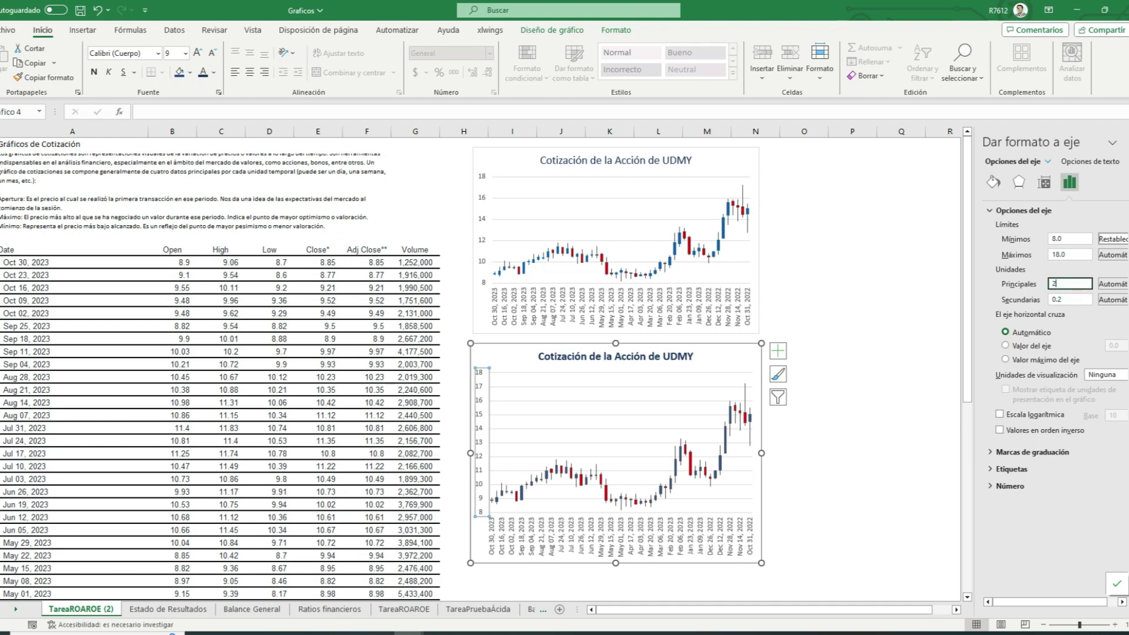
key(Return)
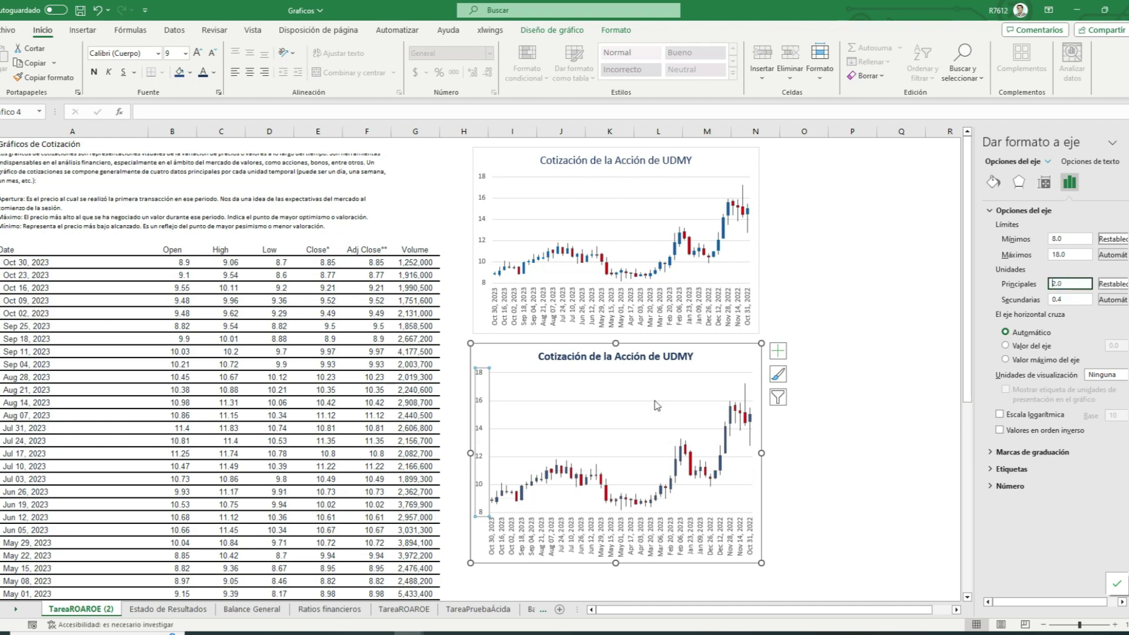
click(674, 404)
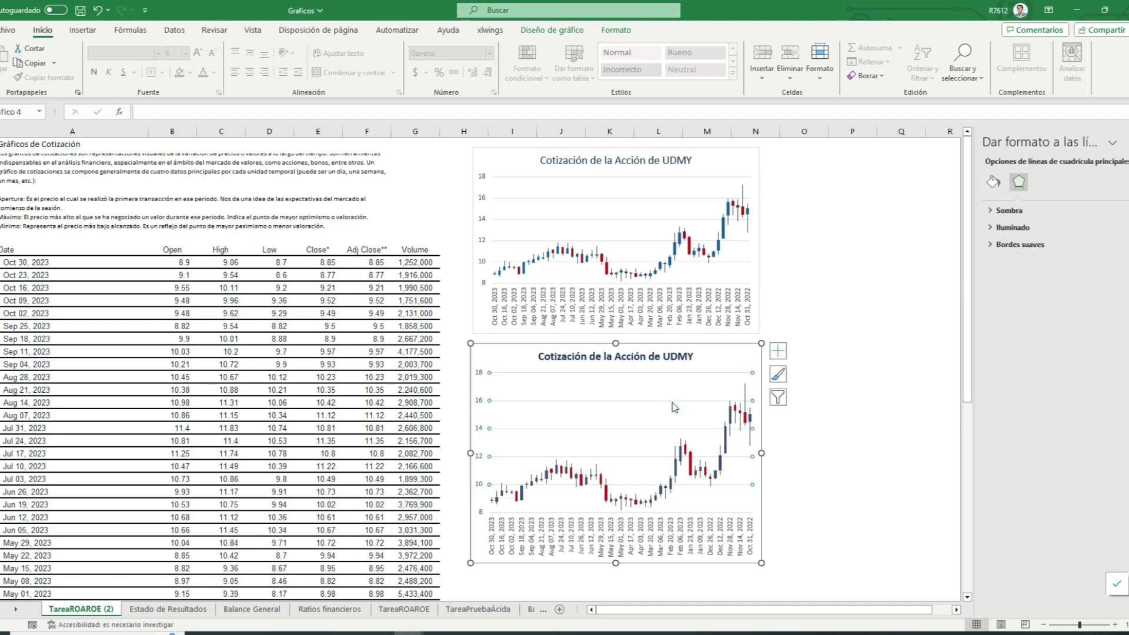
Change the lower chart's major gridline colour to a very light, near-white shade
click(994, 183)
click(1006, 210)
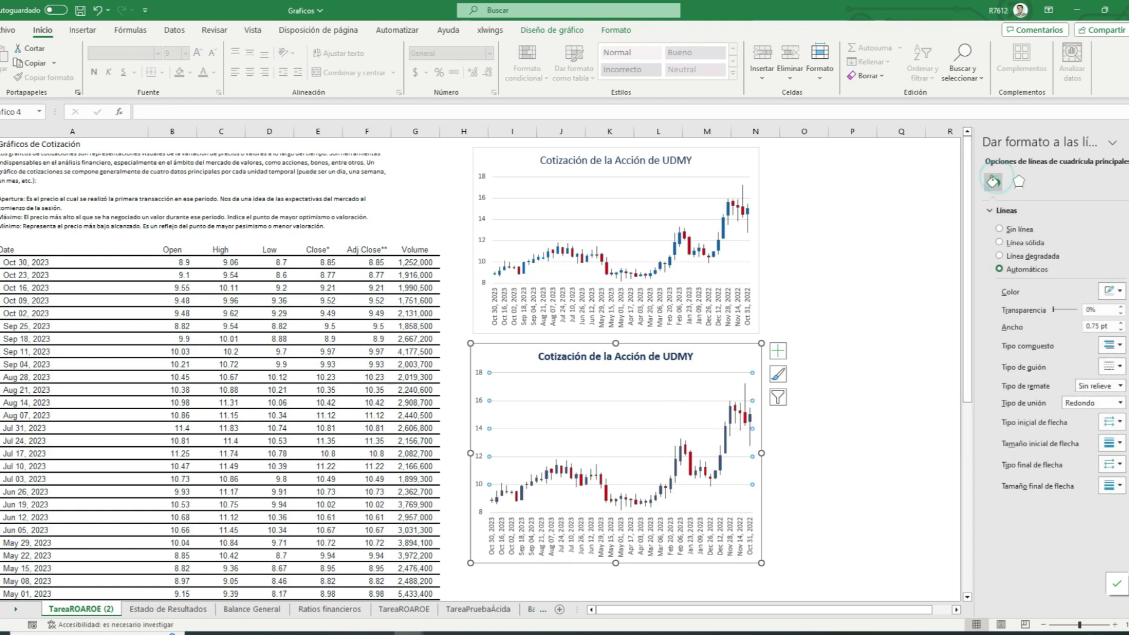
click(1121, 292)
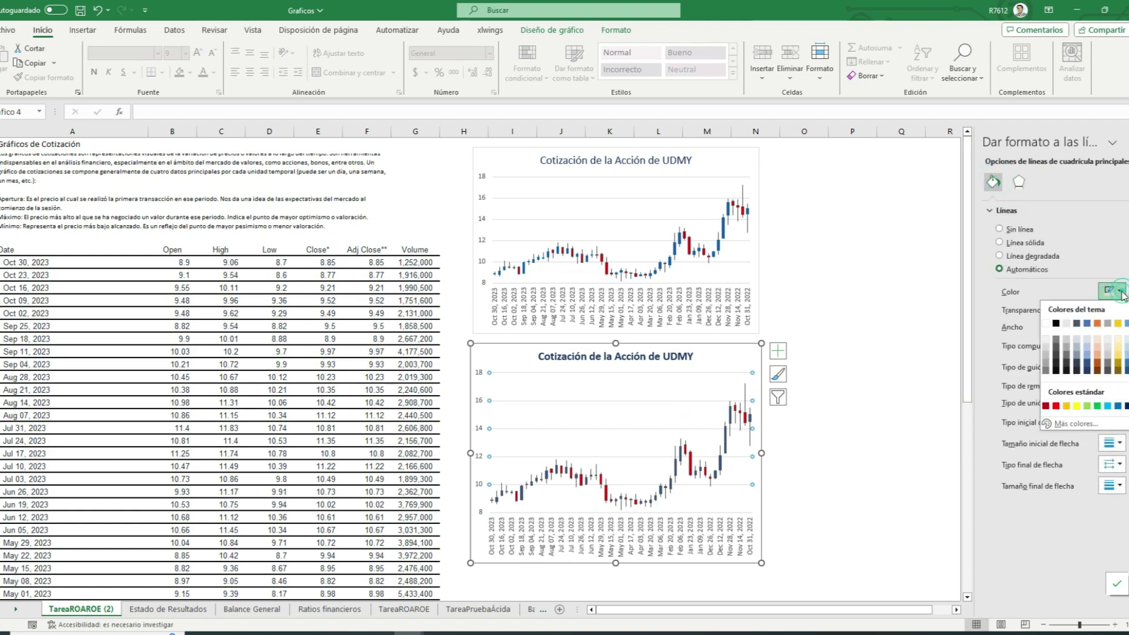
click(1047, 341)
click(900, 529)
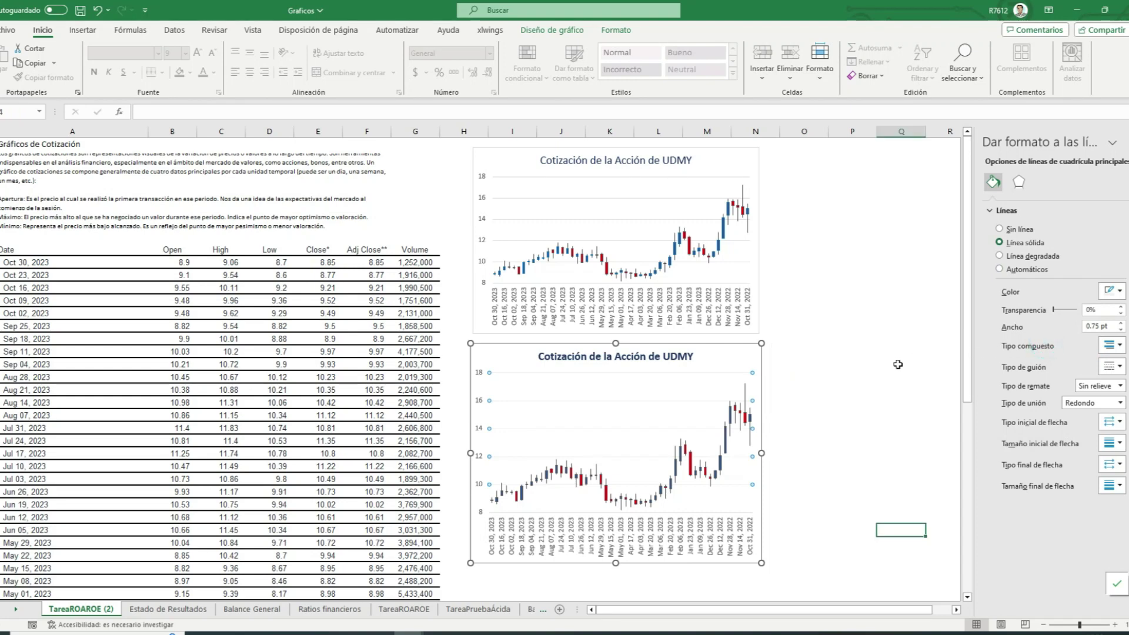
click(900, 364)
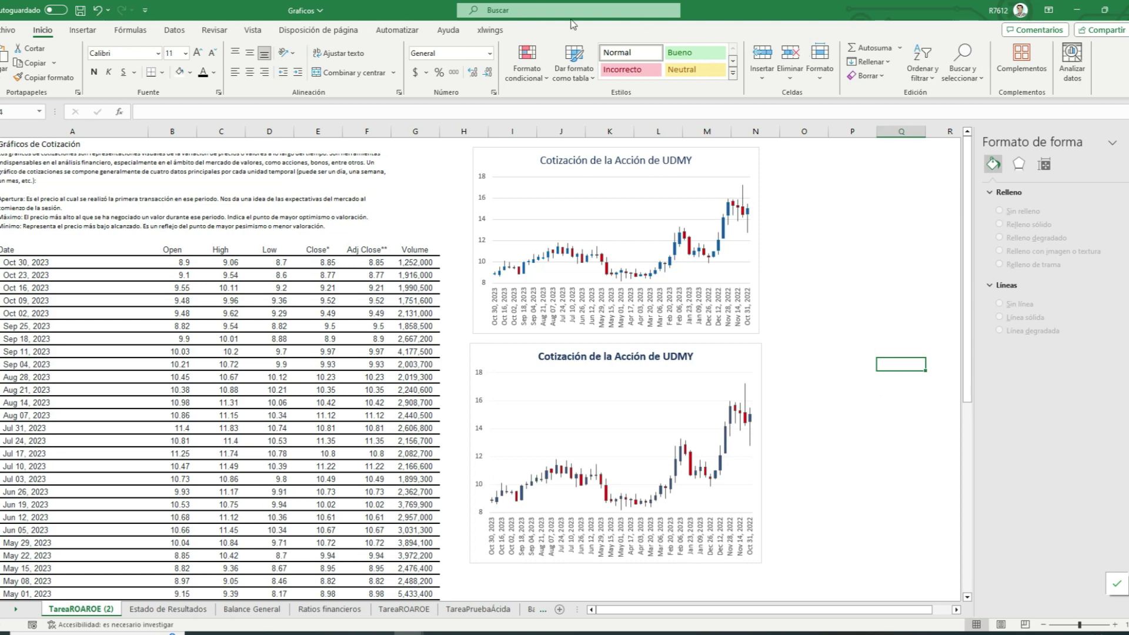
Display the Cotizaciones stock chart gallery from Insertar's waterfall/stock chart dropdown
click(84, 31)
click(408, 50)
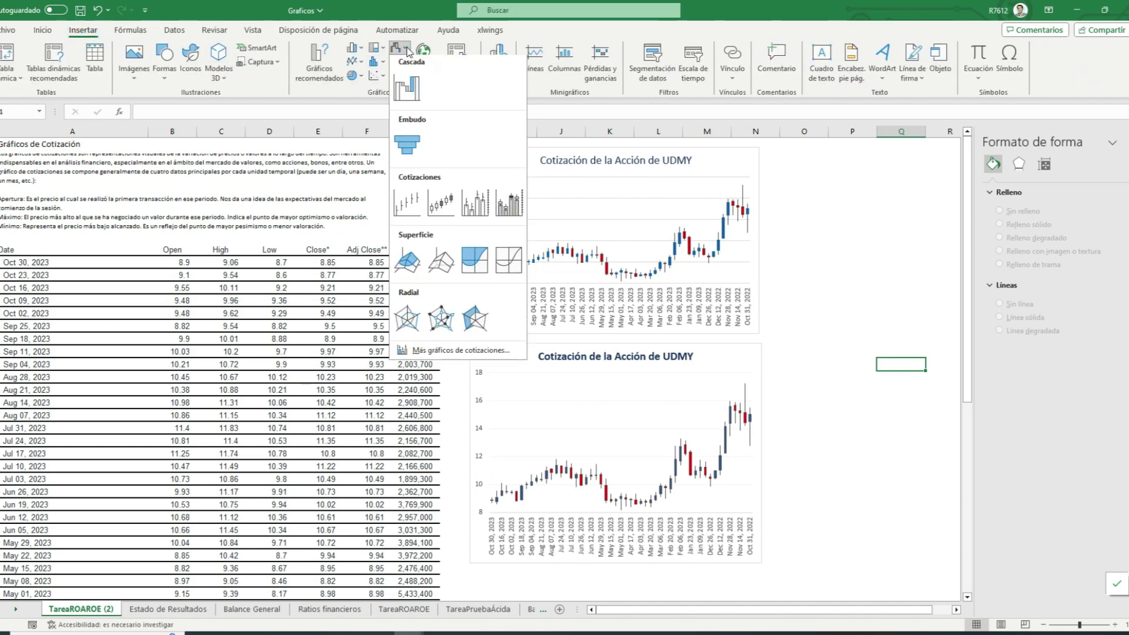